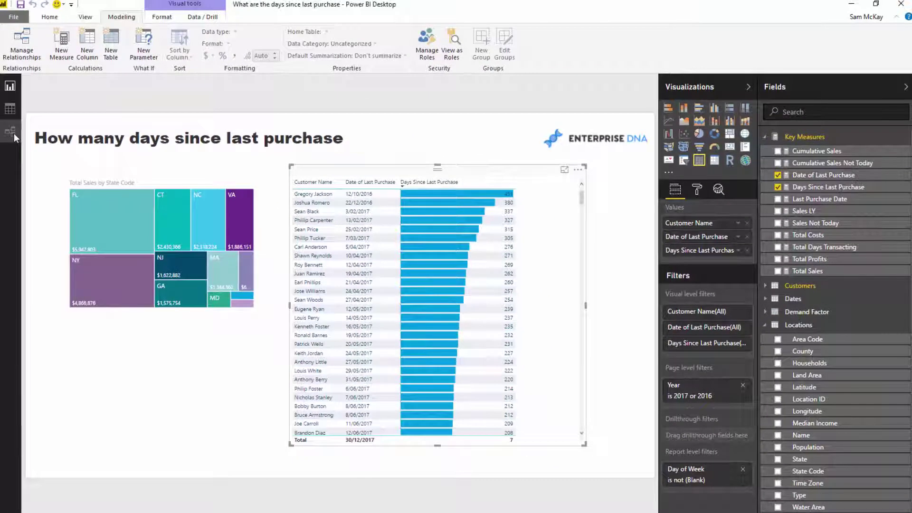
Step: Browse the Sales table rows in Data view, then return to the report page
{"action": "left_click", "coordinate": [9, 110]}
{"action": "left_click", "coordinate": [850, 351]}
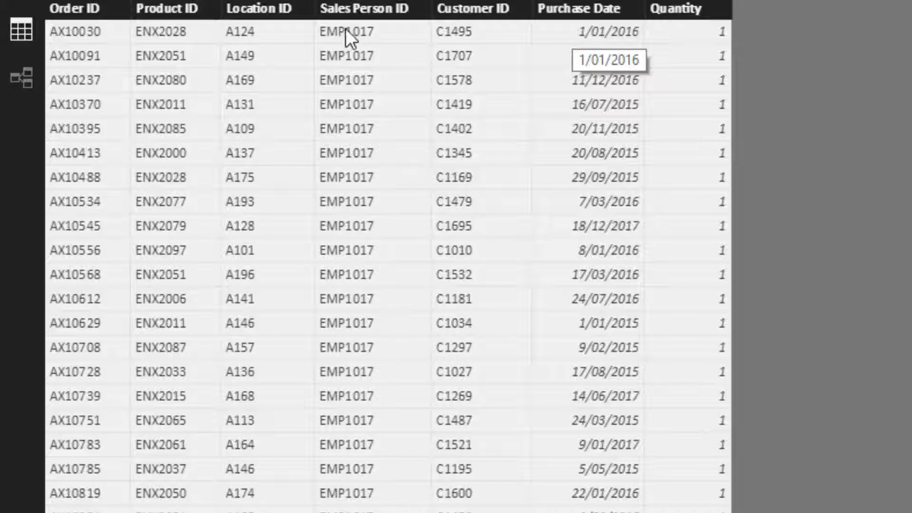
{"action": "left_click", "coordinate": [14, 41]}
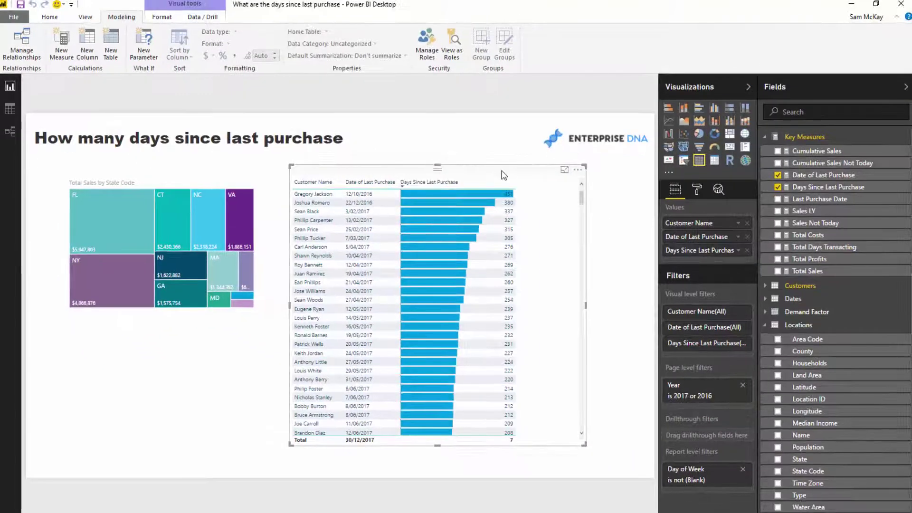
Step: Show the Date of Last Purchase formula and highlight its LASTDATE( Sales[Purchase Date] ) expression
{"action": "left_click", "coordinate": [818, 175]}
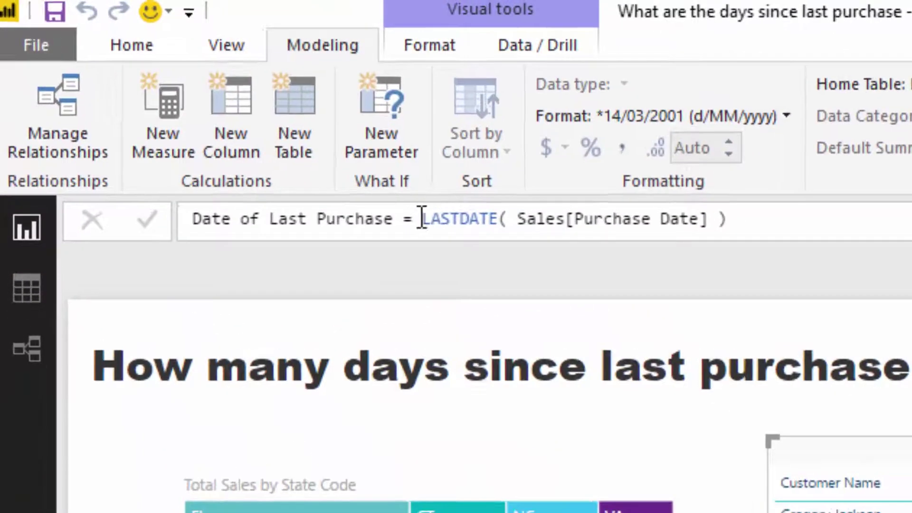
{"action": "left_click_drag", "start_coordinate": [421, 218], "coordinate": [854, 249]}
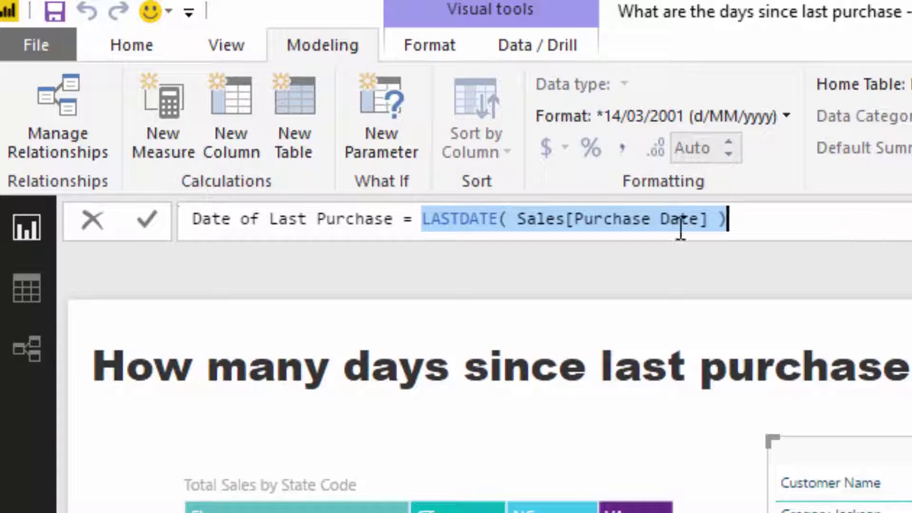
{"action": "left_click", "coordinate": [519, 221]}
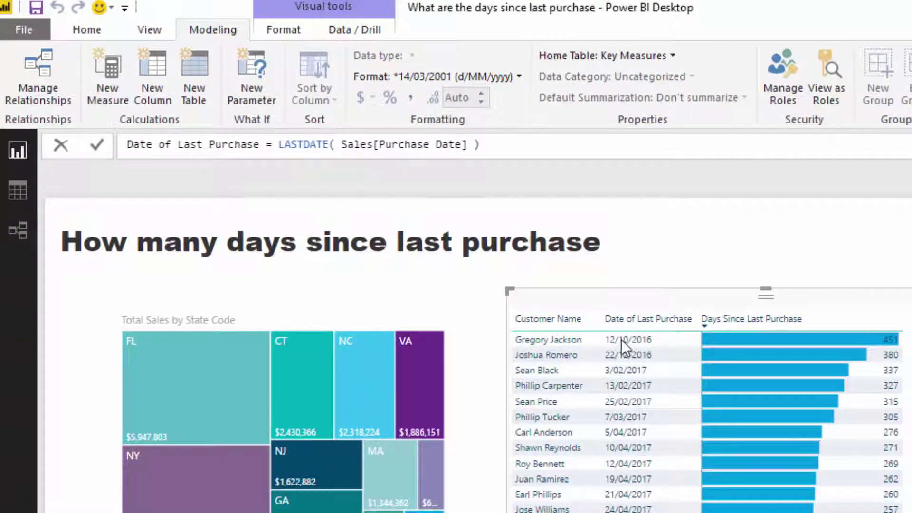
{"action": "left_click_drag", "start_coordinate": [469, 144], "coordinate": [345, 144]}
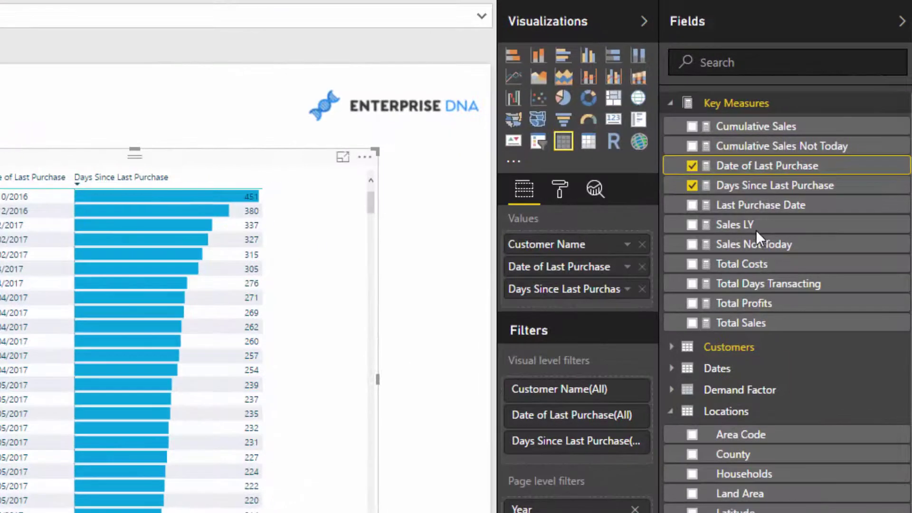
Step: Review the MAXX( ALL( Sales ), Sales[Purchase Date] ) formula and add Last Purchase Date to the table
{"action": "left_click", "coordinate": [790, 206]}
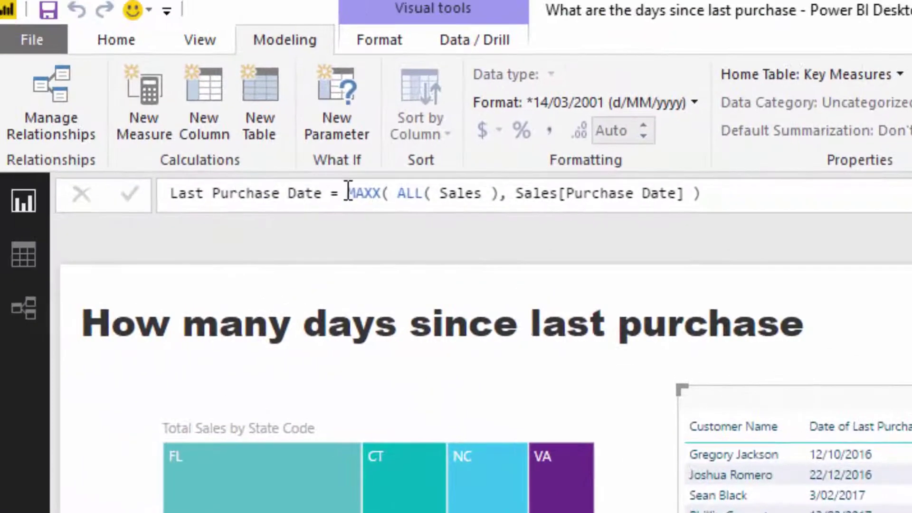
{"action": "left_click_drag", "start_coordinate": [349, 193], "coordinate": [500, 193]}
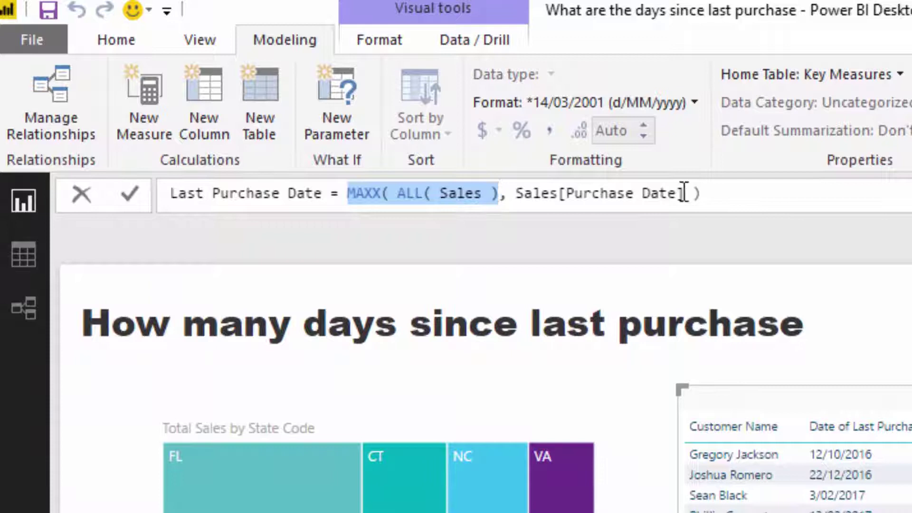
{"action": "left_click", "coordinate": [494, 193]}
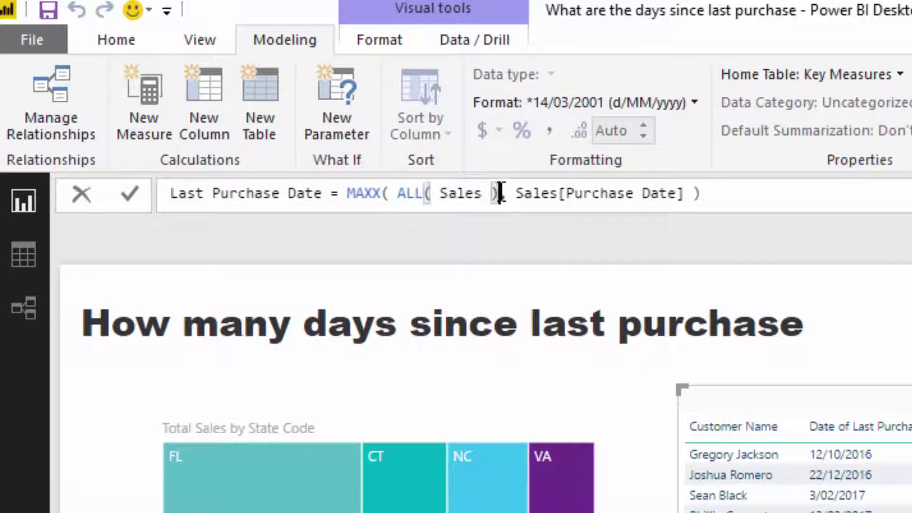
{"action": "left_click_drag", "start_coordinate": [496, 194], "coordinate": [399, 195]}
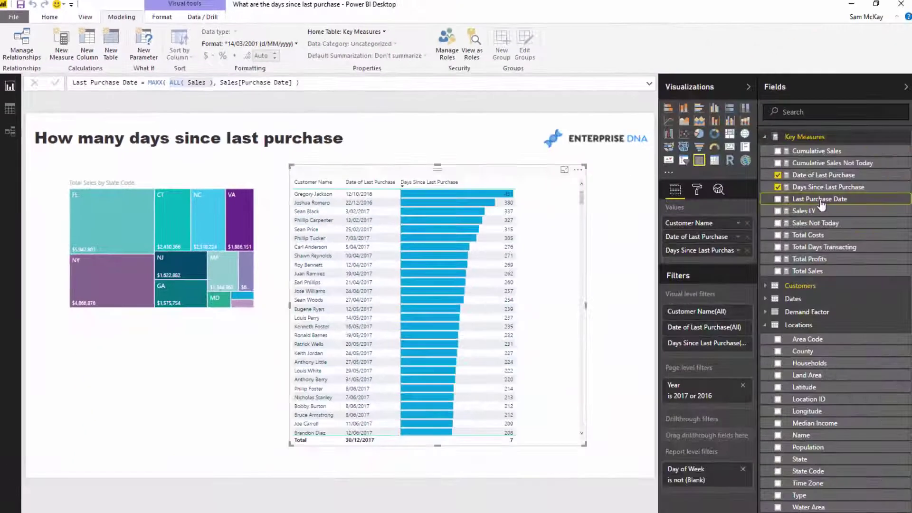
{"action": "left_click_drag", "start_coordinate": [822, 204], "coordinate": [723, 244]}
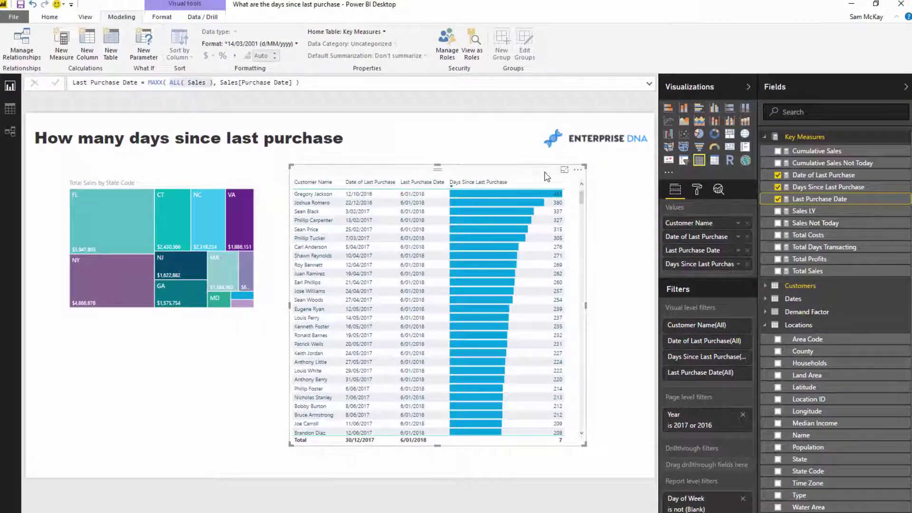
Step: Show the Days Since Last Purchase formula, highlighting its VALUE subtraction line
{"action": "left_click", "coordinate": [836, 186]}
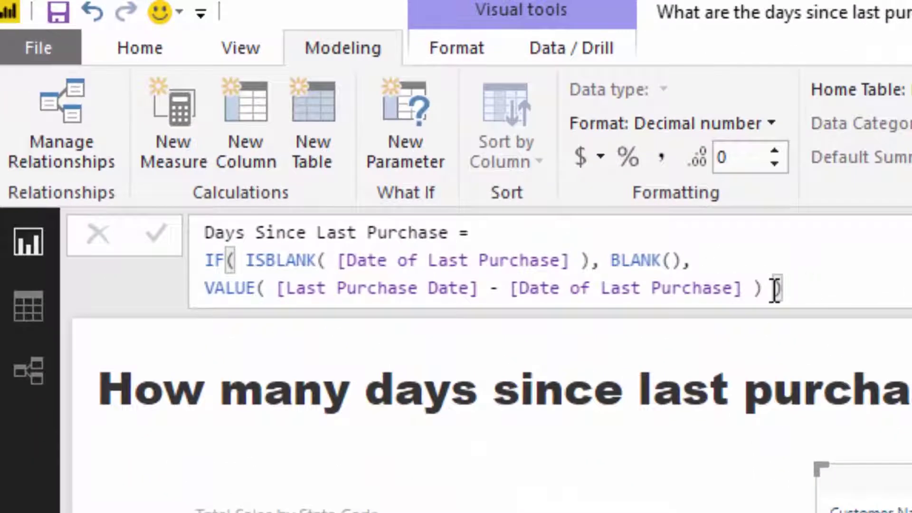
{"action": "left_click_drag", "start_coordinate": [458, 170], "coordinate": [354, 170]}
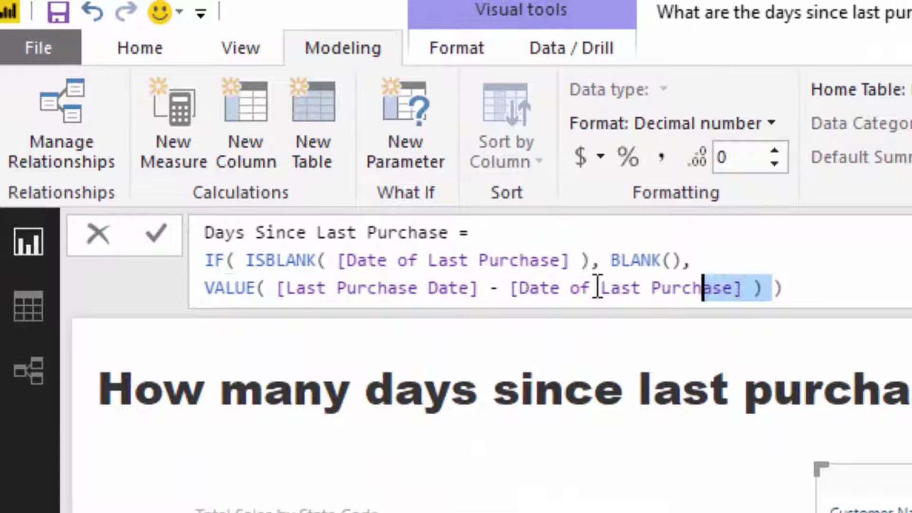
{"action": "left_click_drag", "start_coordinate": [599, 287], "coordinate": [184, 286]}
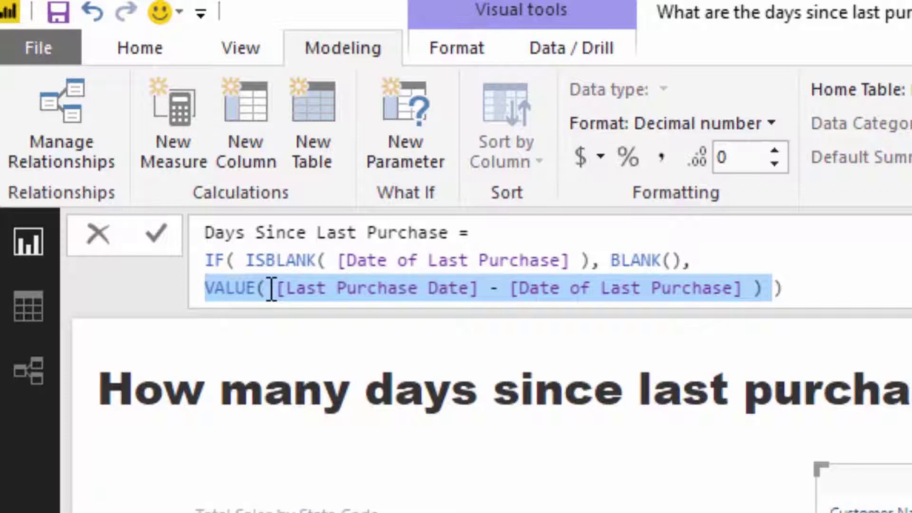
{"action": "left_click_drag", "start_coordinate": [255, 289], "coordinate": [171, 290]}
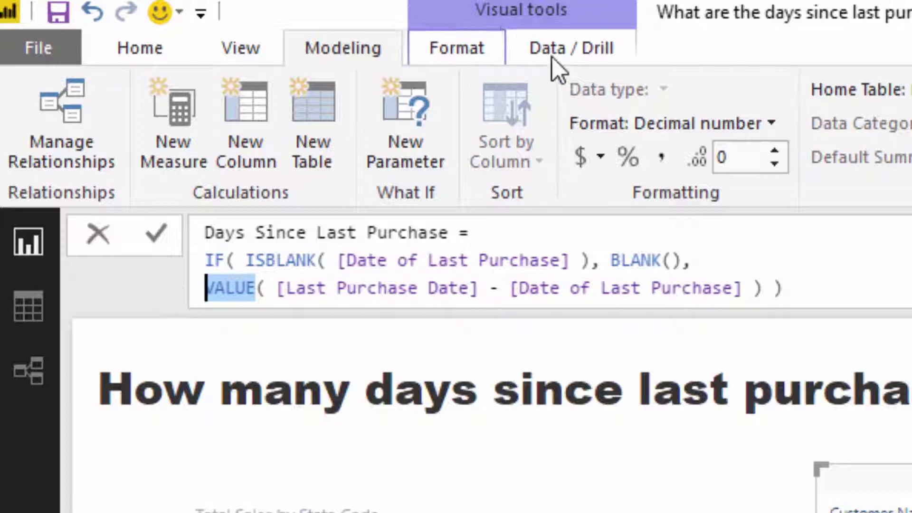
Step: Check the measure's number format list, leaving it as Decimal number
{"action": "left_click", "coordinate": [642, 122]}
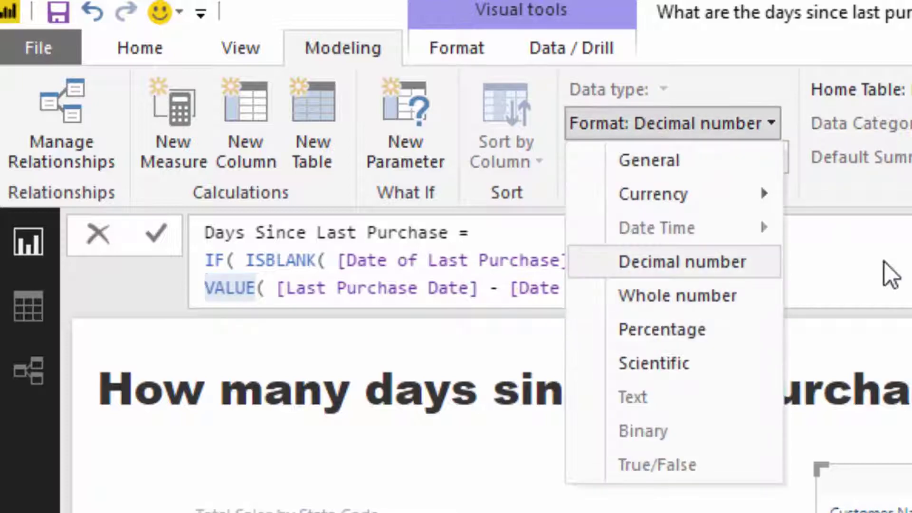
{"action": "left_click", "coordinate": [197, 281]}
{"action": "left_click", "coordinate": [213, 285]}
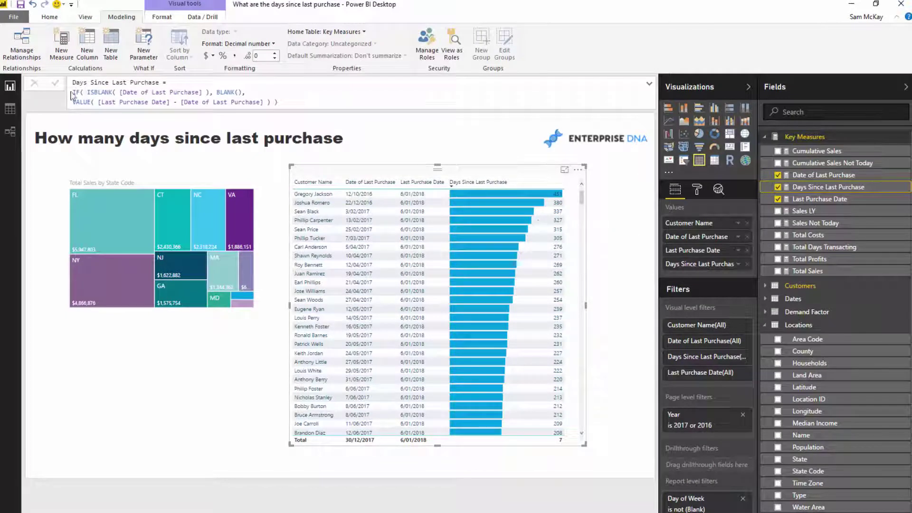
Step: Cross-filter the customer table to FL, then clear the filter
{"action": "left_click_drag", "start_coordinate": [72, 92], "coordinate": [274, 94]}
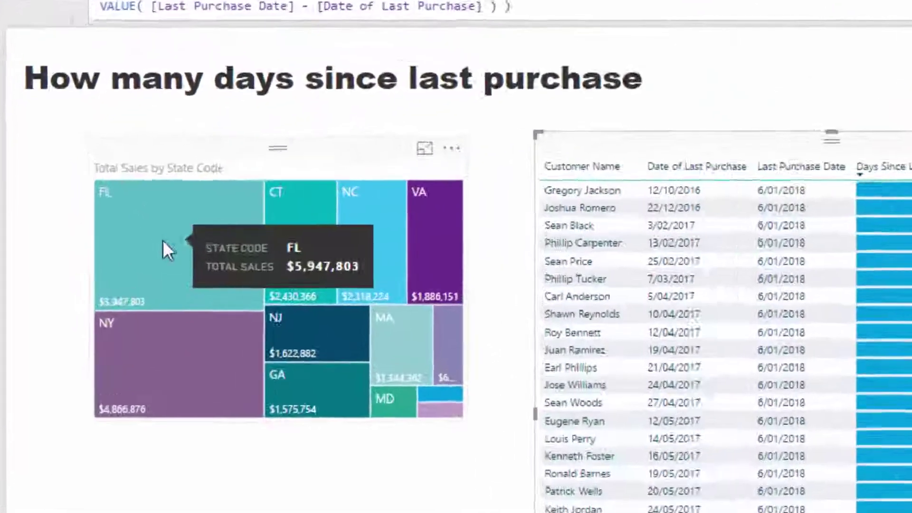
{"action": "left_click", "coordinate": [104, 219]}
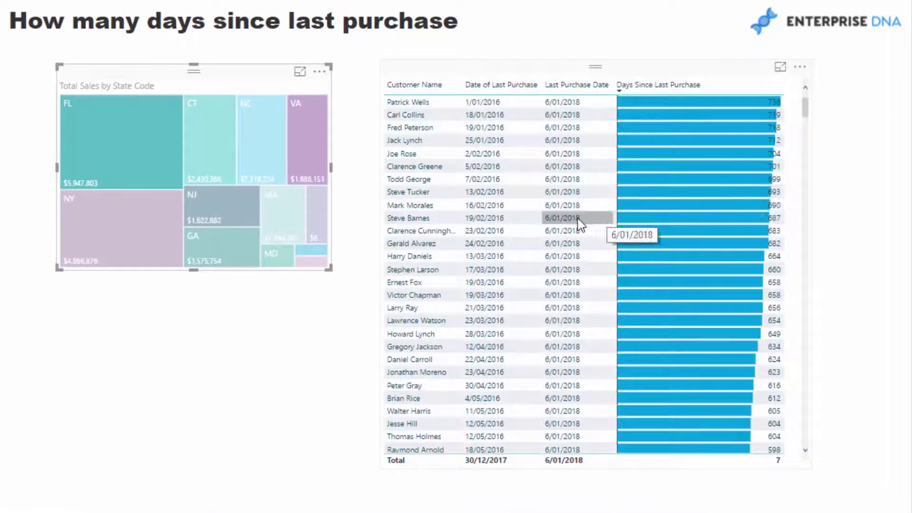
{"action": "scroll", "coordinate": [611, 235], "scroll_direction": "down", "scroll_amount": 10}
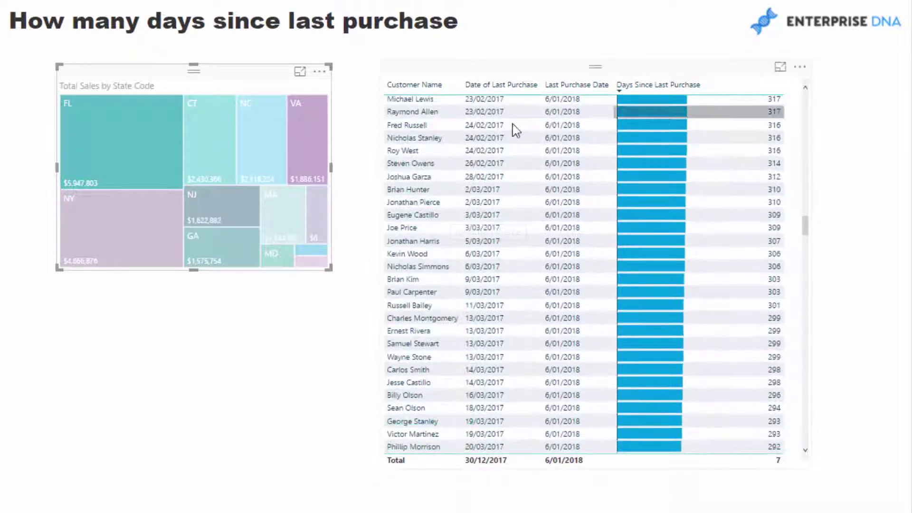
{"action": "left_click", "coordinate": [167, 105]}
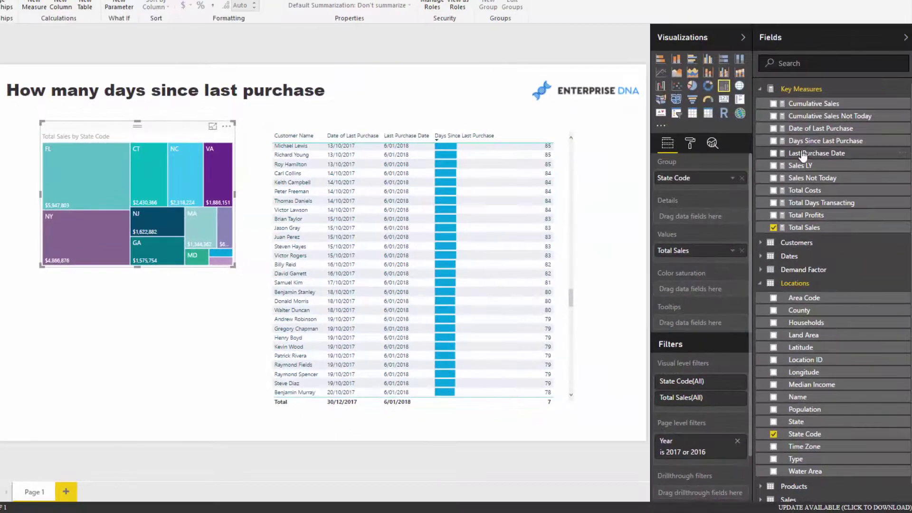
Step: Delete the IF ISBLANK line from the Days Since Last Purchase formula and commit it
{"action": "left_click", "coordinate": [803, 154]}
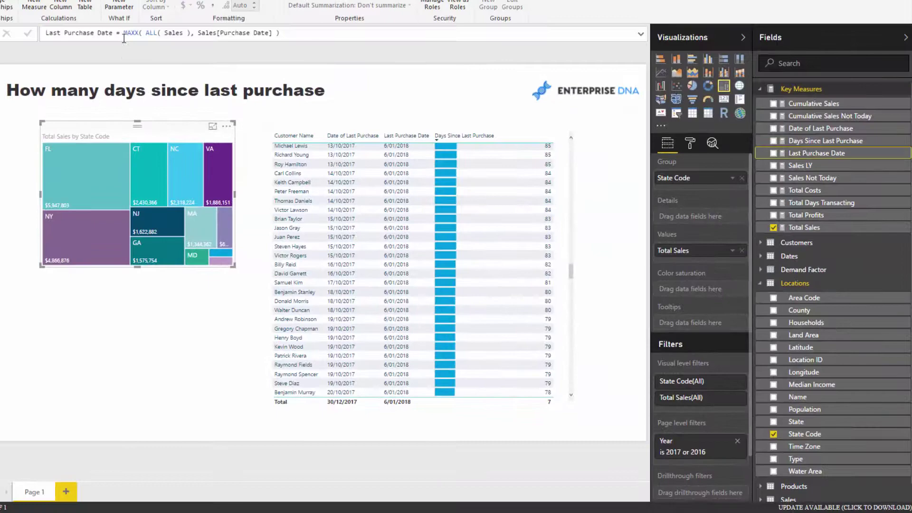
{"action": "left_click", "coordinate": [826, 140]}
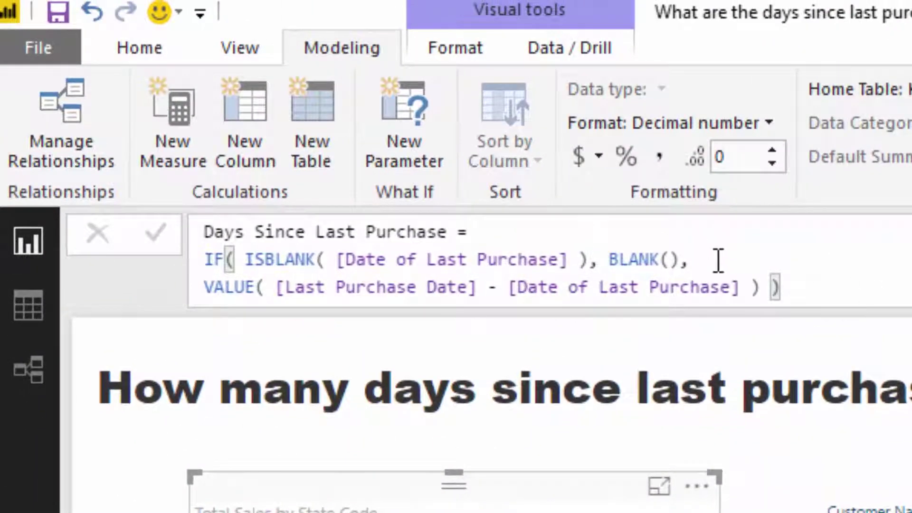
{"action": "left_click_drag", "start_coordinate": [300, 71], "coordinate": [23, 68]}
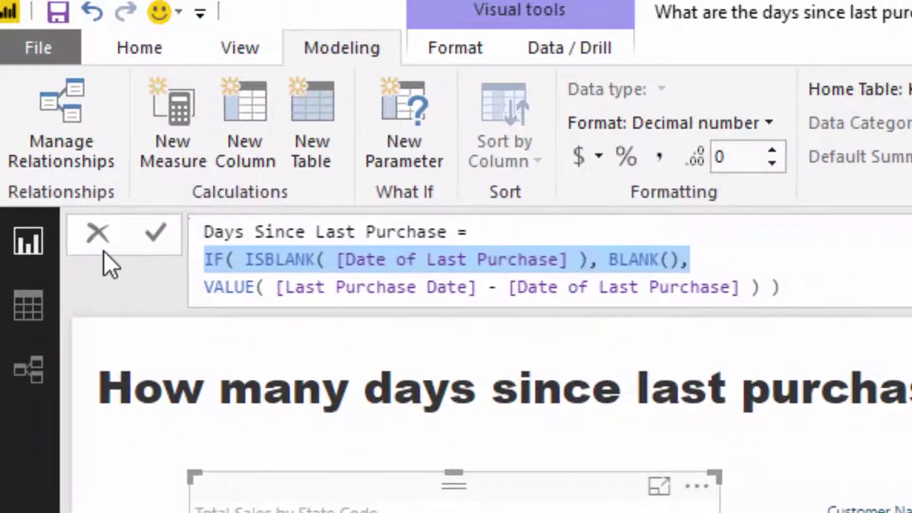
{"action": "key", "text": "BackSpace"}
{"action": "key", "text": "BackSpace"}
{"action": "key", "text": "BackSpace"}
{"action": "key", "text": "BackSpace"}
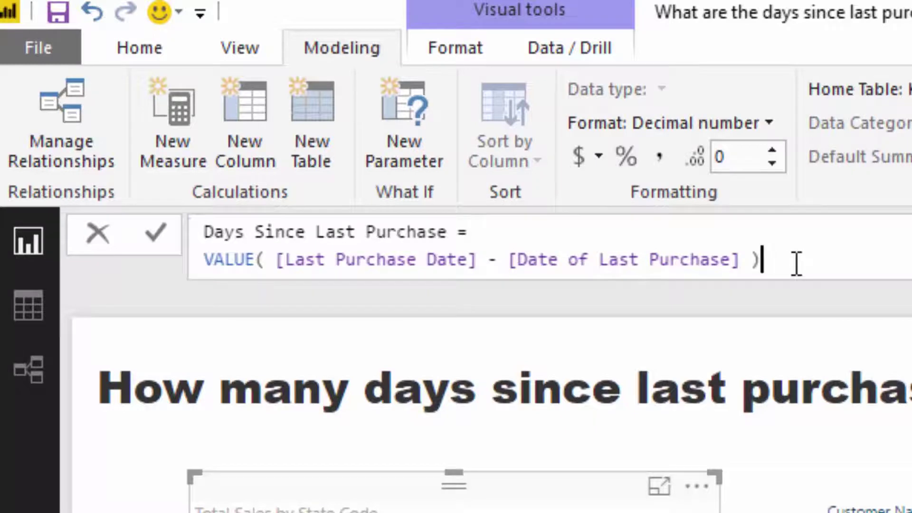
{"action": "key", "text": "Return"}
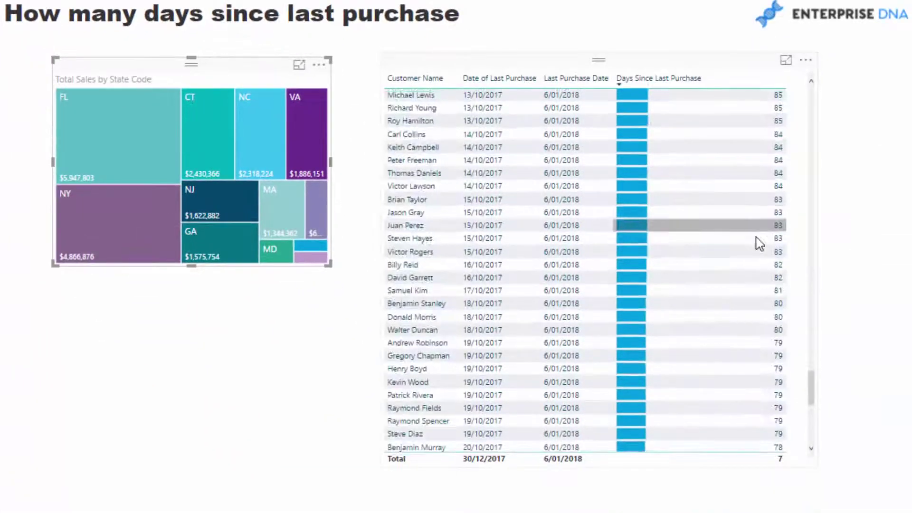
Step: Cross-filter to FL customers again, showing Days Since Last Purchase as 43106
{"action": "scroll", "coordinate": [760, 245], "scroll_direction": "up", "scroll_amount": 10}
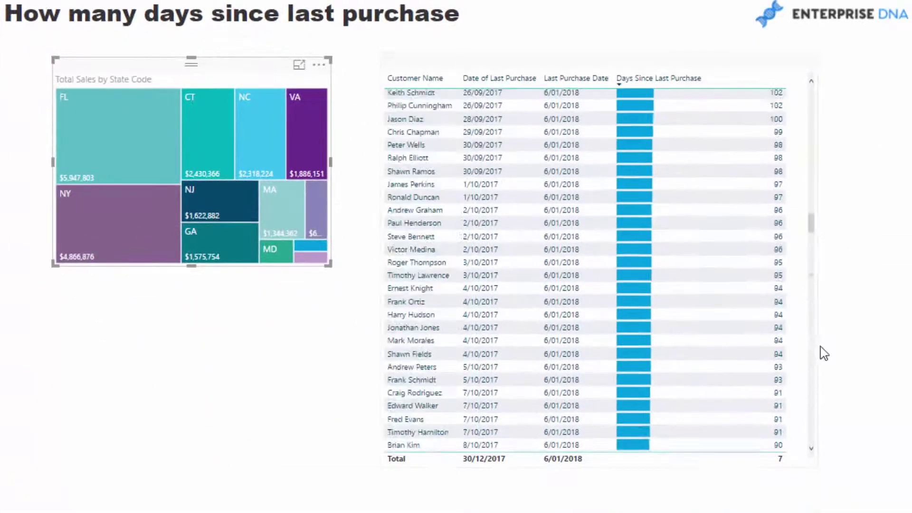
{"action": "left_click_drag", "start_coordinate": [810, 197], "coordinate": [812, 76]}
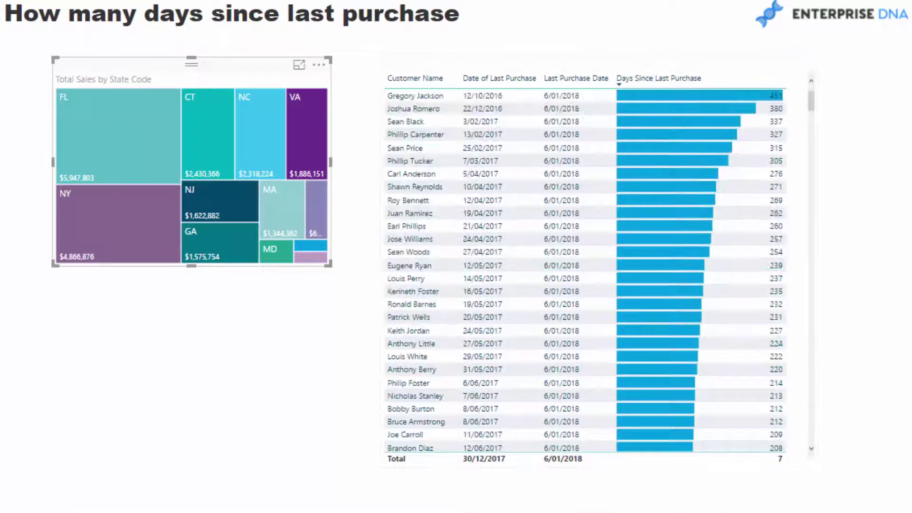
{"action": "left_click", "coordinate": [75, 144]}
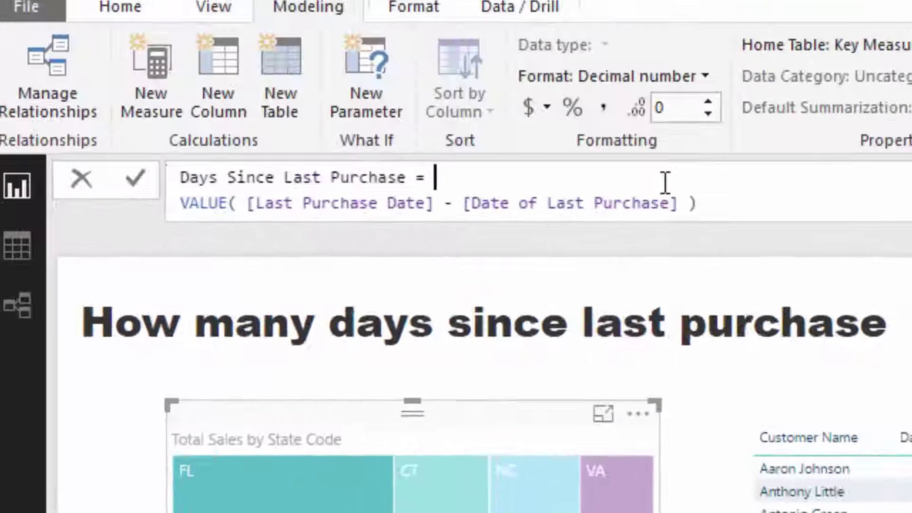
Step: Wrap the measure in IF( ISBLANK( [Date of Last Purchase] ), BLANK(), VALUE(...) )
{"action": "key", "text": "shift+Return"}
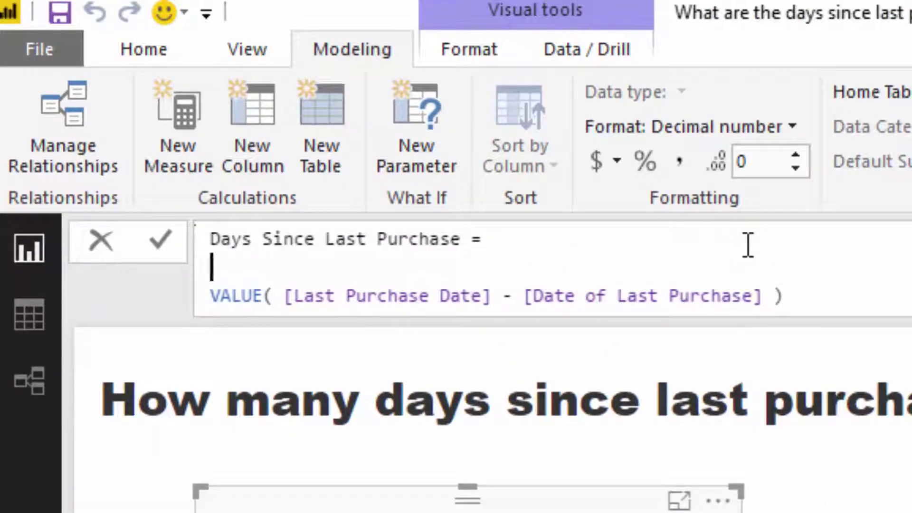
{"action": "type", "text": "IF( ISBLANK("}
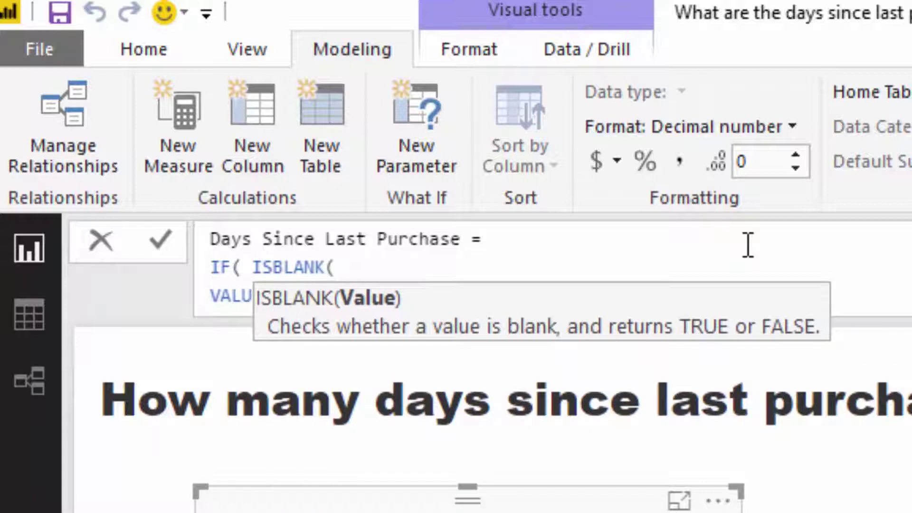
{"action": "type", "text": " [Dat"}
{"action": "key", "text": "Down"}
{"action": "key", "text": "Down"}
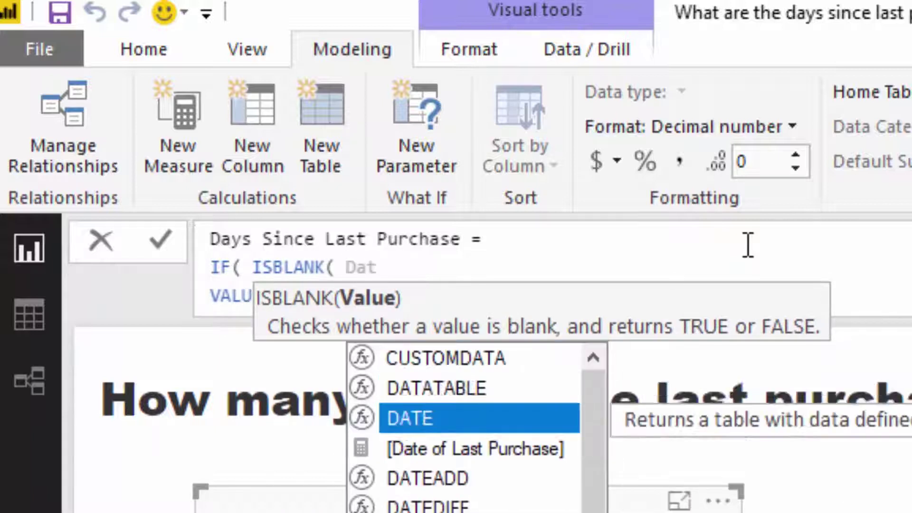
{"action": "key", "text": "Tab"}
{"action": "type", "text": ")"}
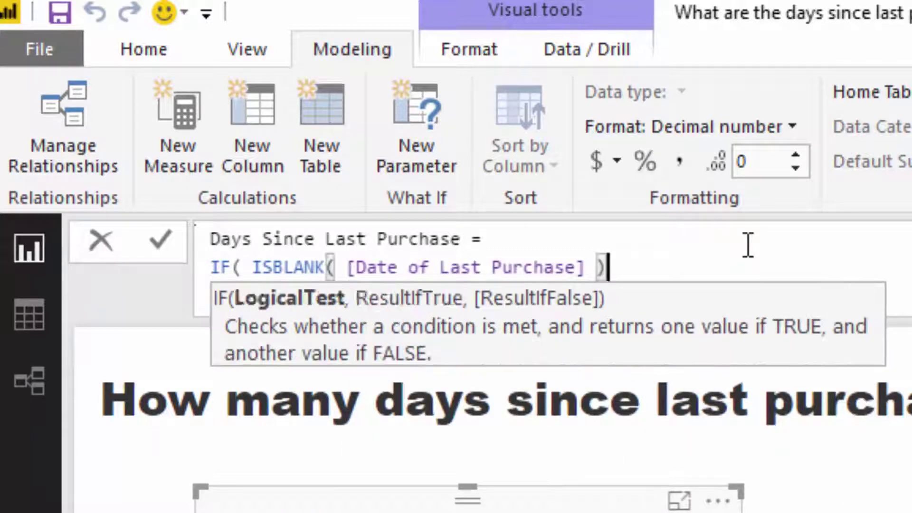
{"action": "type", "text": ", BLA"}
{"action": "key", "text": "Tab"}
{"action": "type", "text": ") "}
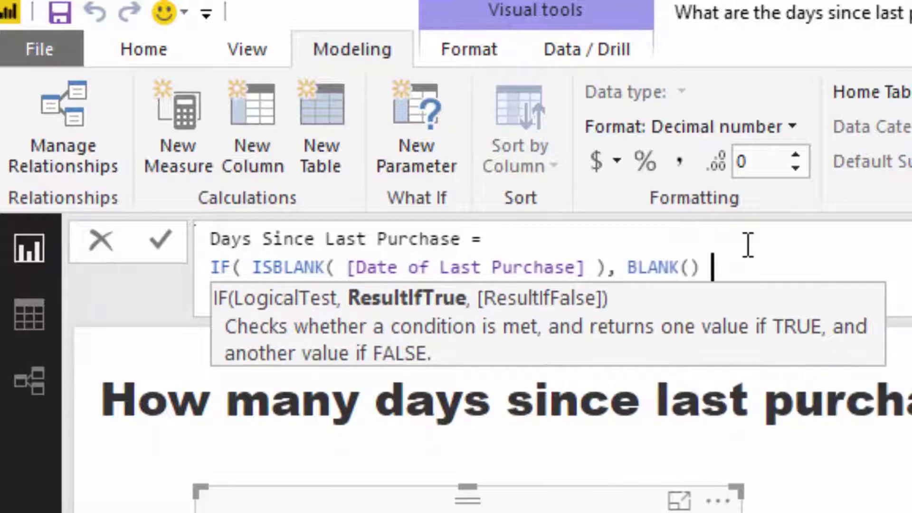
{"action": "type", "text": ","}
{"action": "key", "text": "shift+Return"}
{"action": "type", "text": "VALUE( [Last Purchase Date] - [Date of Last Purchase] )"}
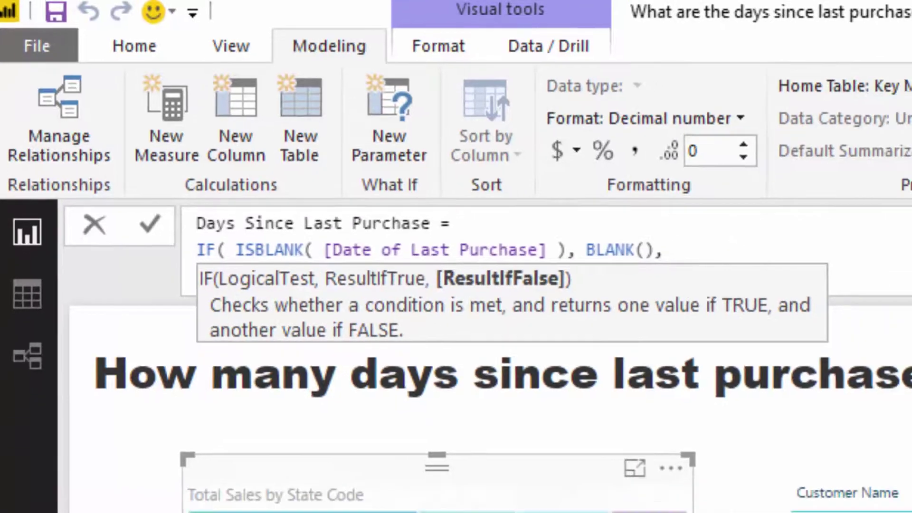
{"action": "type", "text": " )"}
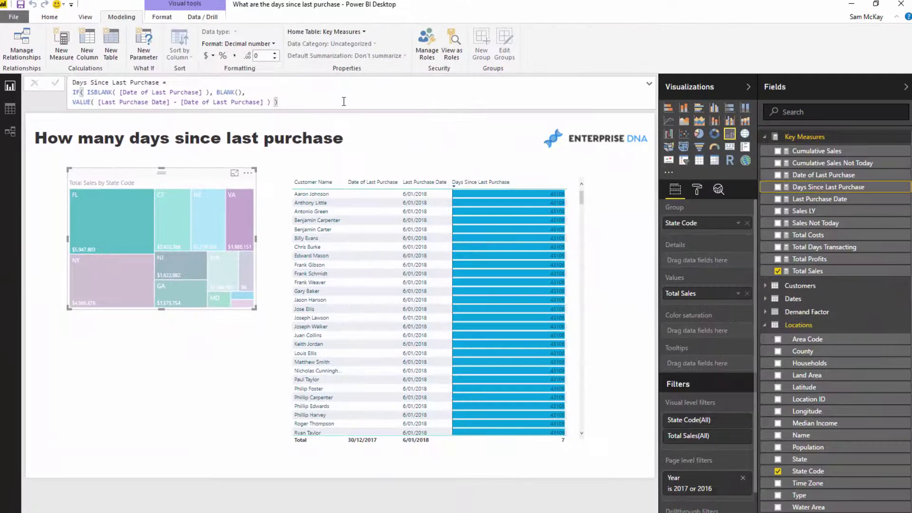
{"action": "key", "text": "Return"}
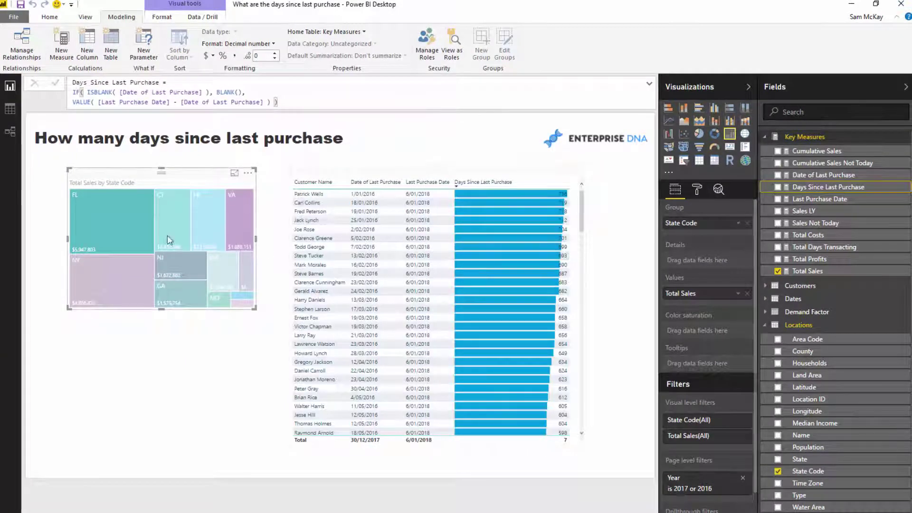
Step: Widen the customer table to the right
{"action": "scroll", "coordinate": [585, 254], "scroll_direction": "down", "scroll_amount": 10}
{"action": "left_click", "coordinate": [583, 293]}
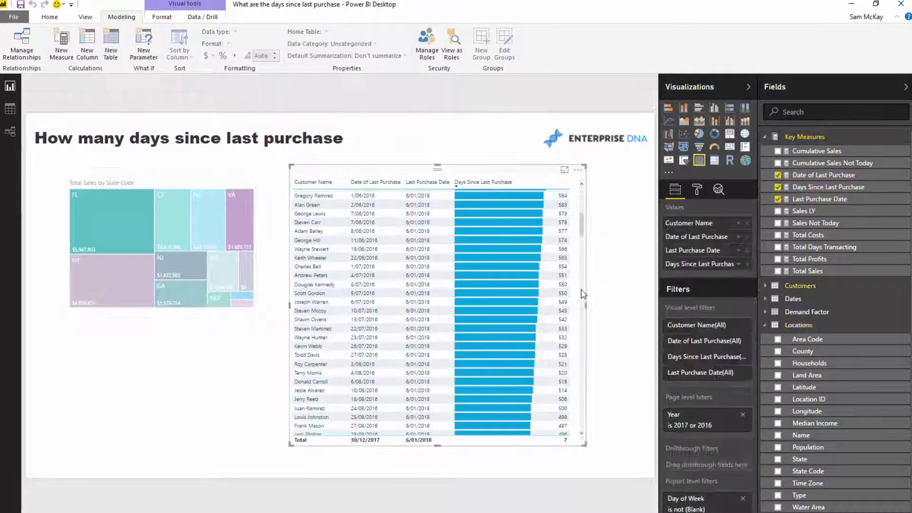
{"action": "left_click_drag", "start_coordinate": [586, 306], "coordinate": [607, 306]}
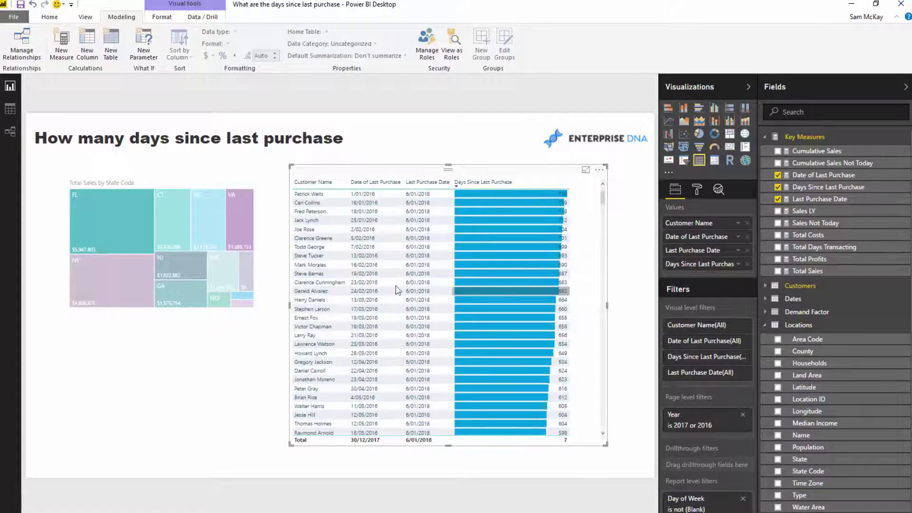
Step: Cross-filter the table to CT, then NC, then NJ customers
{"action": "left_click", "coordinate": [179, 228]}
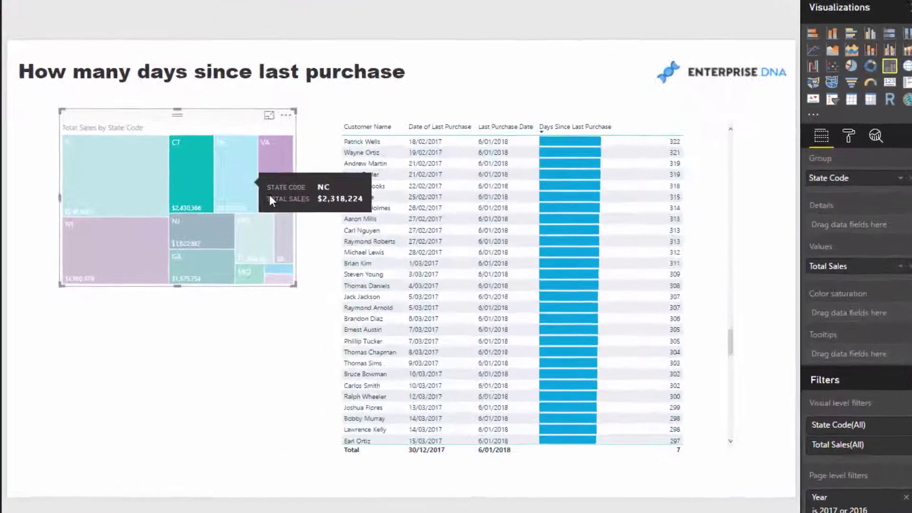
{"action": "left_click", "coordinate": [269, 196]}
{"action": "left_click", "coordinate": [214, 237]}
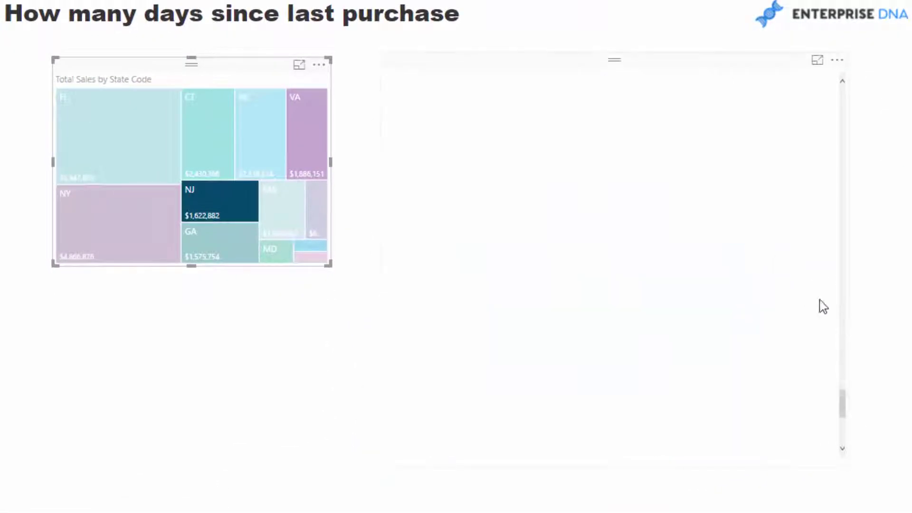
{"action": "left_click_drag", "start_coordinate": [842, 404], "coordinate": [851, 94]}
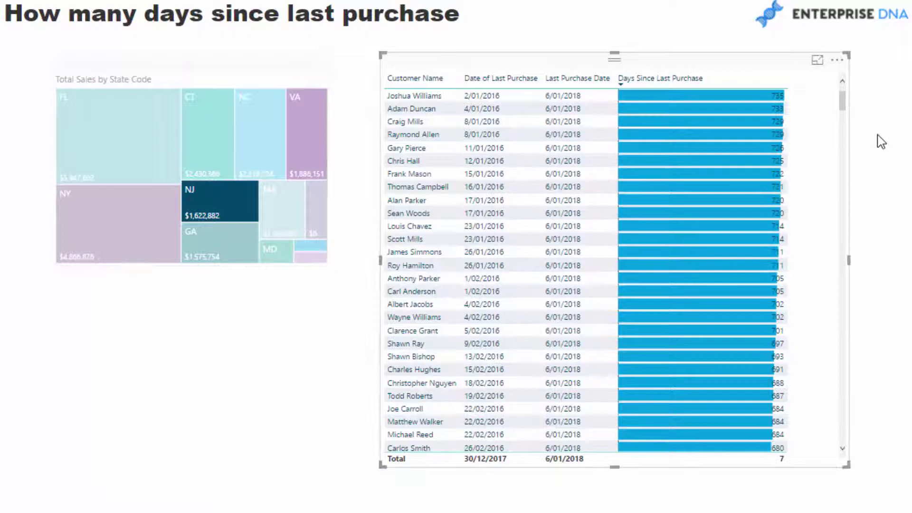
Step: Review the NJ customers' values around 300 days, then select the Last Purchase Date field
{"action": "mouse_move", "coordinate": [692, 176]}
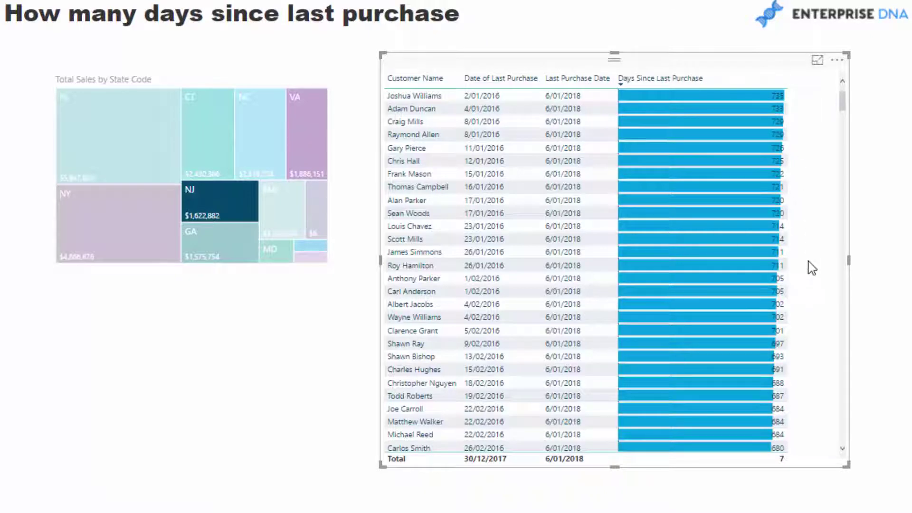
{"action": "scroll", "coordinate": [812, 267], "scroll_direction": "down", "scroll_amount": 15}
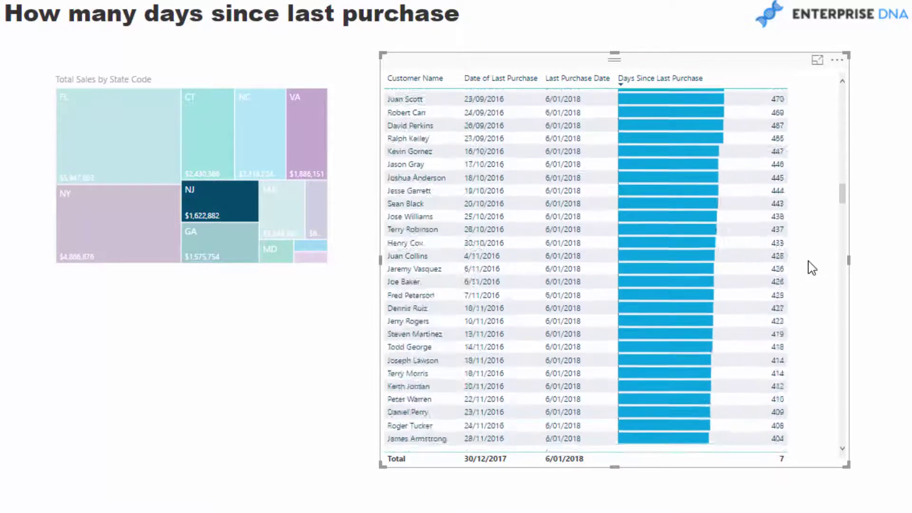
{"action": "scroll", "coordinate": [812, 268], "scroll_direction": "down", "scroll_amount": 15}
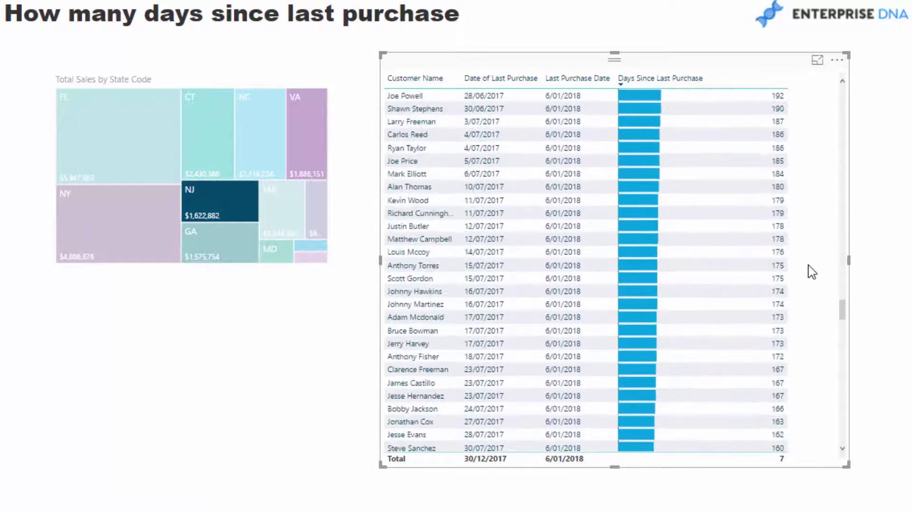
{"action": "scroll", "coordinate": [811, 272], "scroll_direction": "up", "scroll_amount": 10}
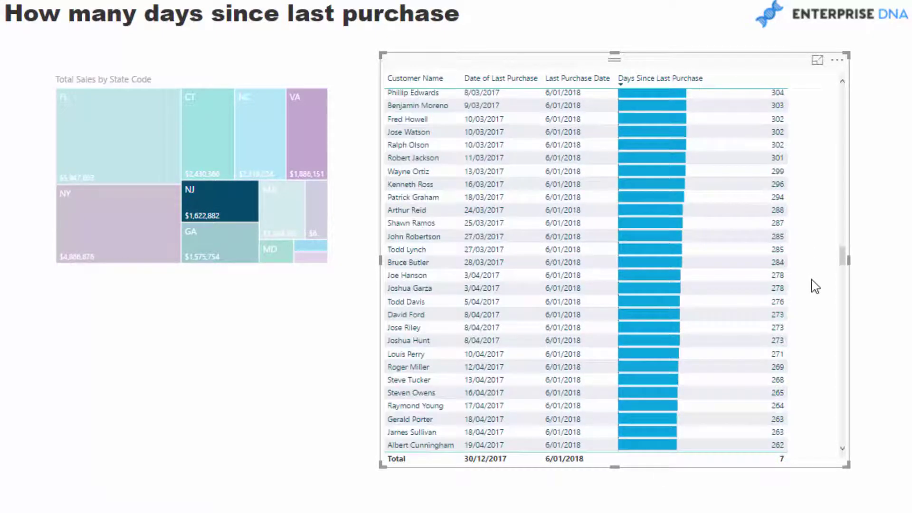
{"action": "scroll", "coordinate": [815, 286], "scroll_direction": "up", "scroll_amount": 5}
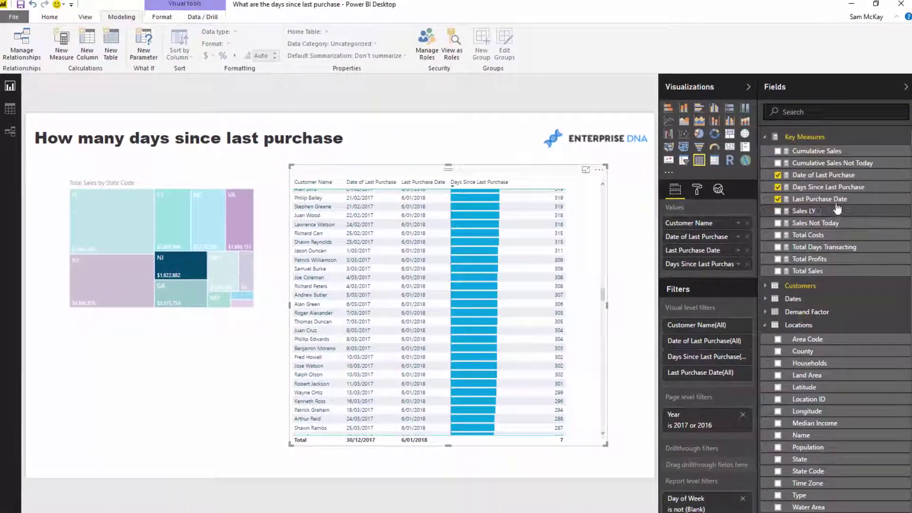
{"action": "left_click", "coordinate": [822, 199]}
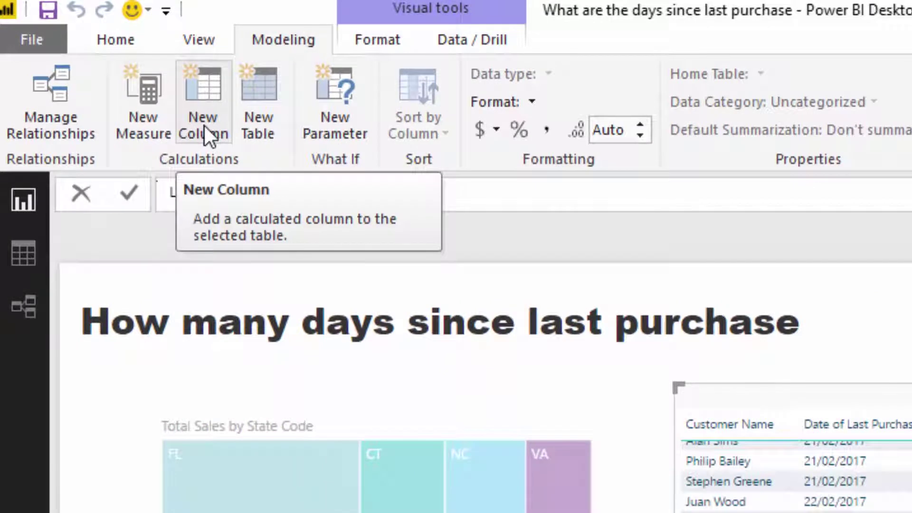
Step: Define Last Purchase 300 Days Ago = IF( [Days Since Last Purchase] >= 300, [Days Since Last Purchase], BLANK() )
{"action": "left_click", "coordinate": [204, 126]}
{"action": "type", "text": "Last Pur"}
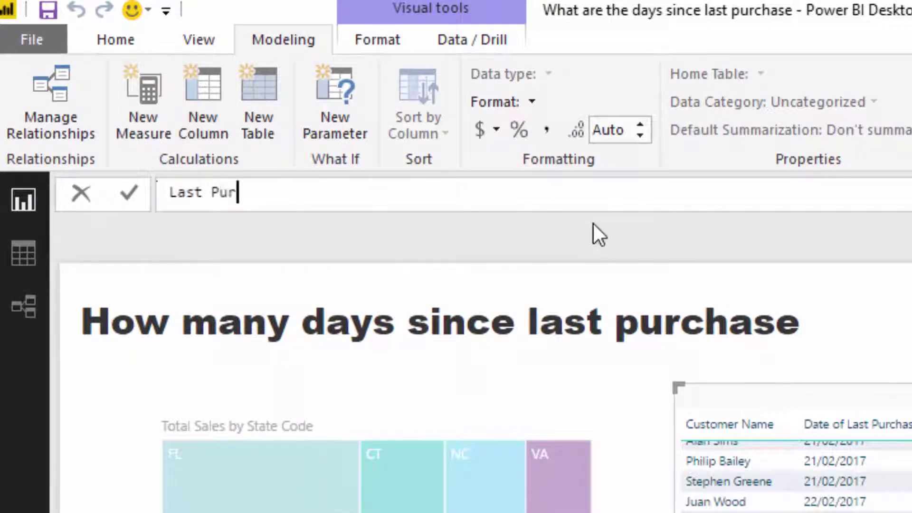
{"action": "type", "text": "chase 300 "}
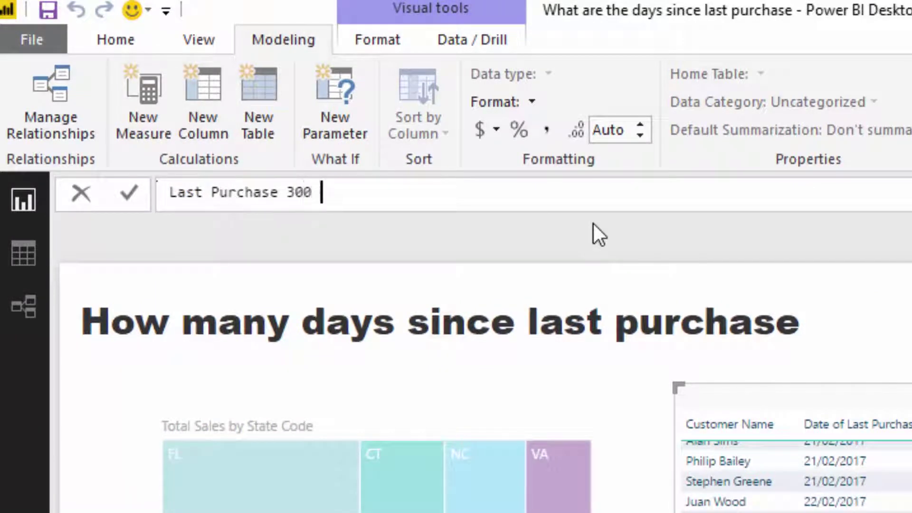
{"action": "type", "text": "Days Ago"}
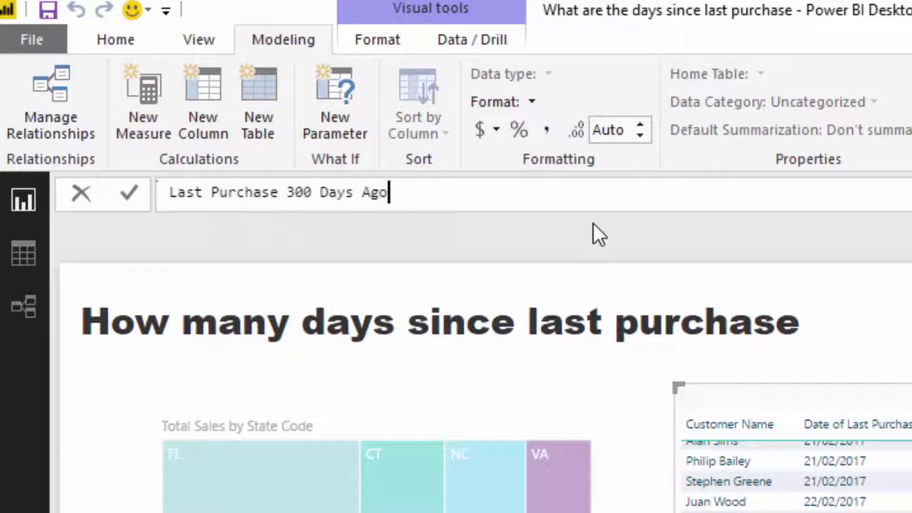
{"action": "type", "text": " ="}
{"action": "key", "text": "shift+Return"}
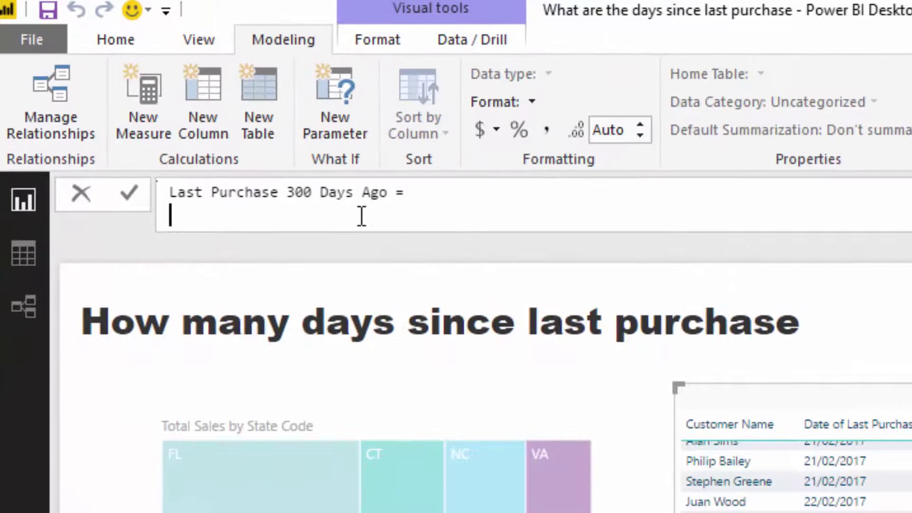
{"action": "type", "text": "IF( Days"}
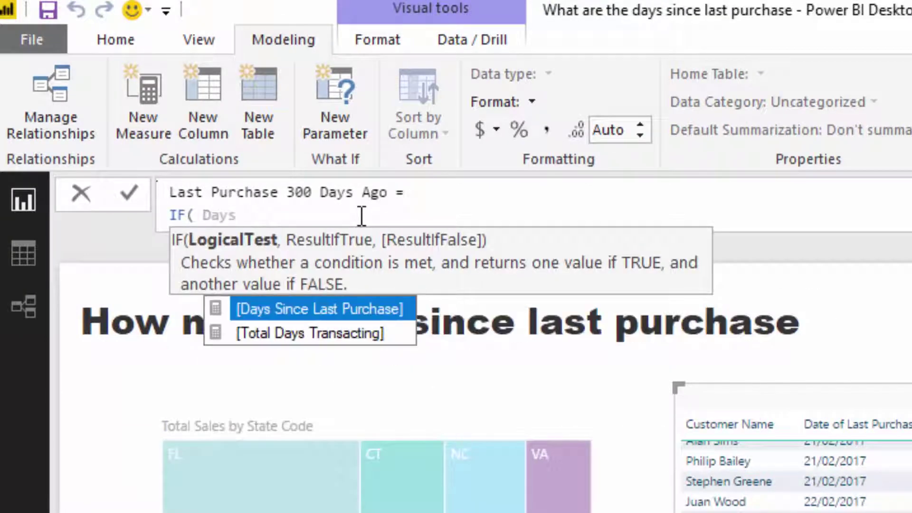
{"action": "key", "text": "Tab"}
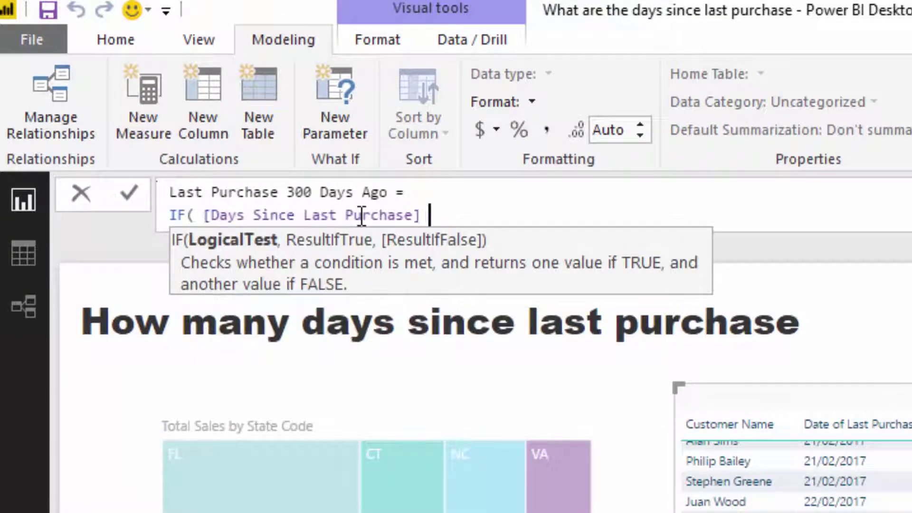
{"action": "type", "text": "> = 300, Day"}
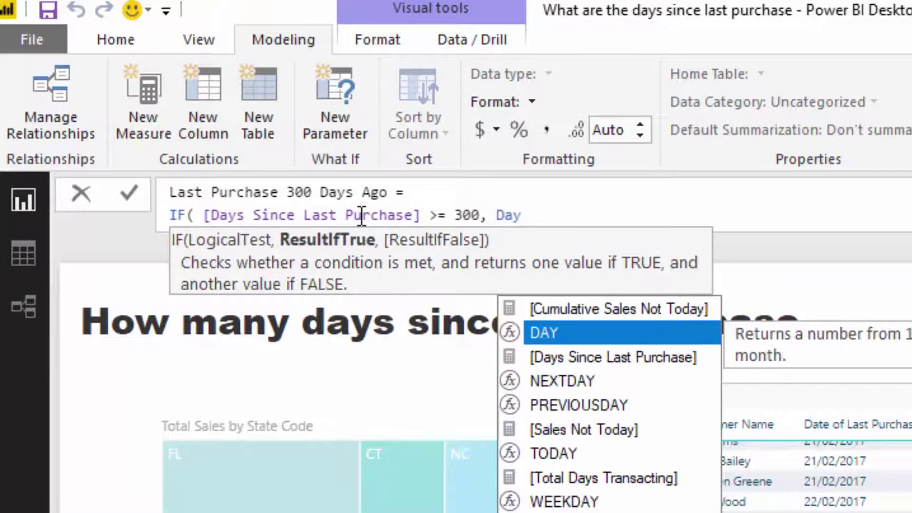
{"action": "key", "text": "Down"}
{"action": "key", "text": "Tab"}
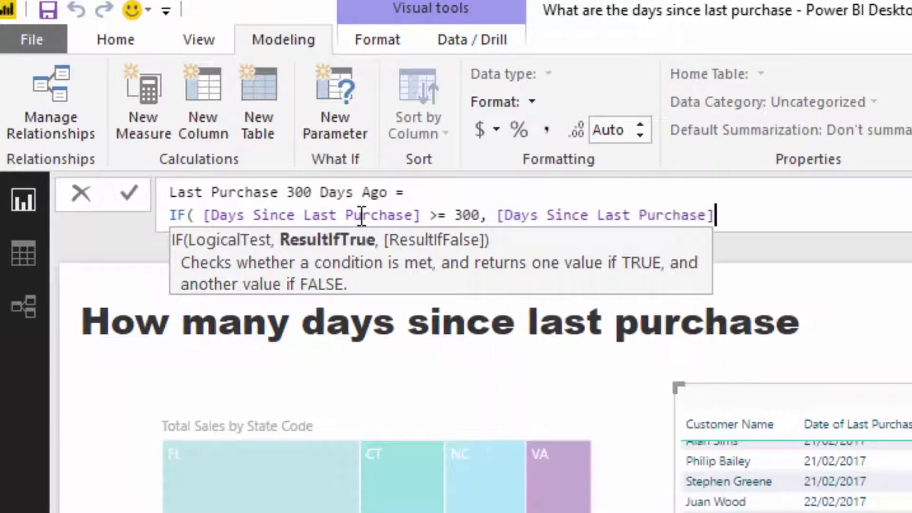
{"action": "type", "text": ", BLA"}
{"action": "key", "text": "Tab"}
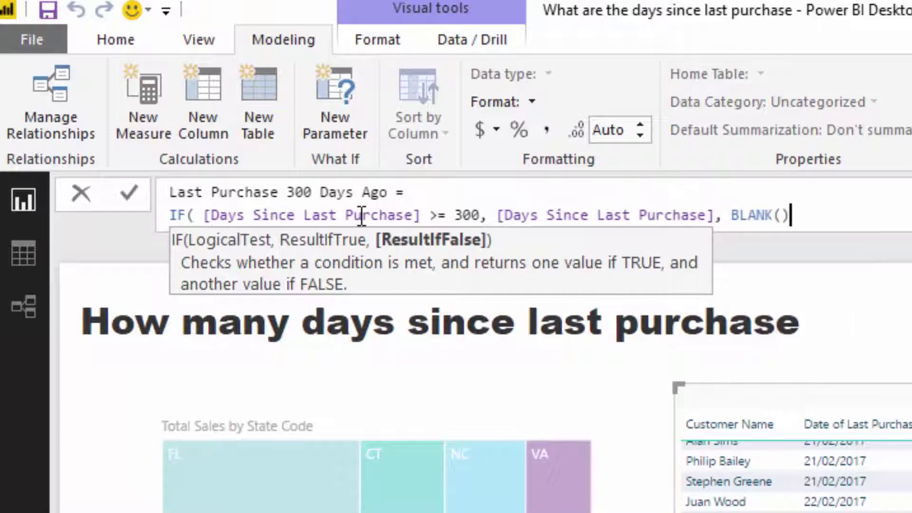
{"action": "type", "text": ")"}
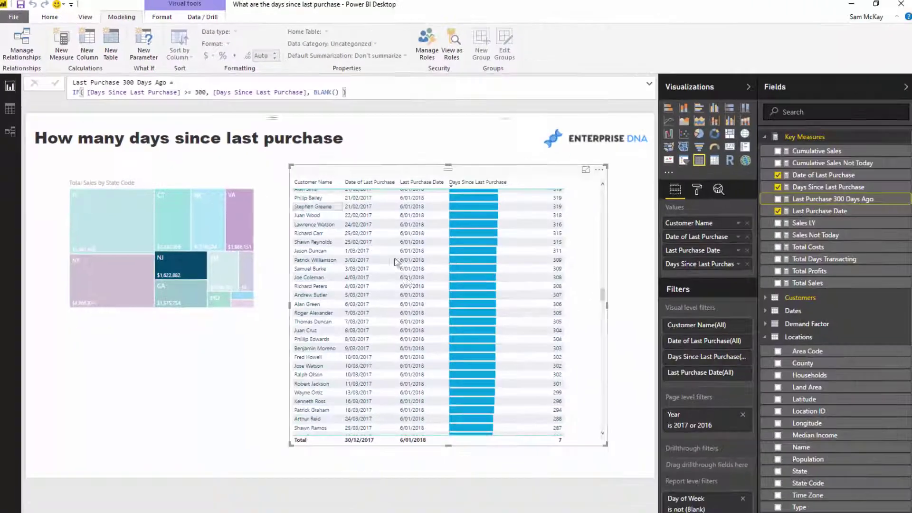
{"action": "key", "text": "Return"}
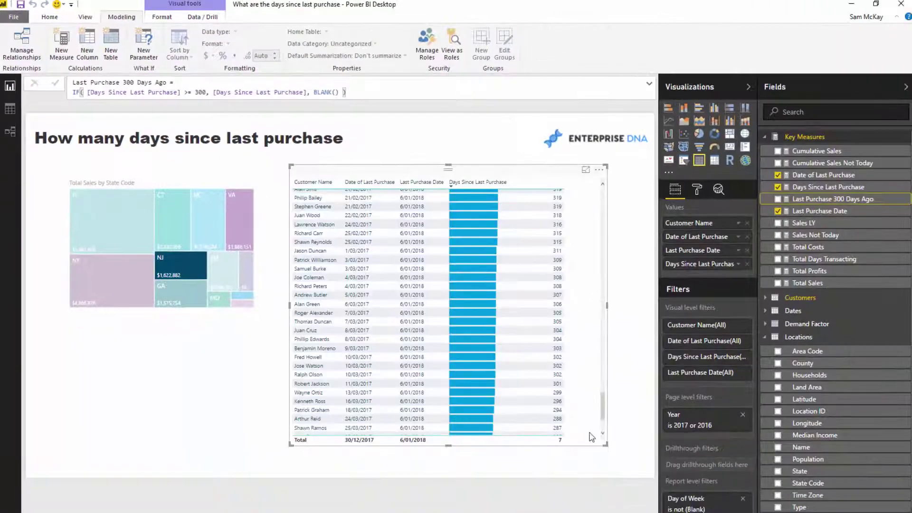
Step: Shorten the first table and place a duplicate copy below it
{"action": "left_click_drag", "start_coordinate": [604, 444], "coordinate": [590, 293]}
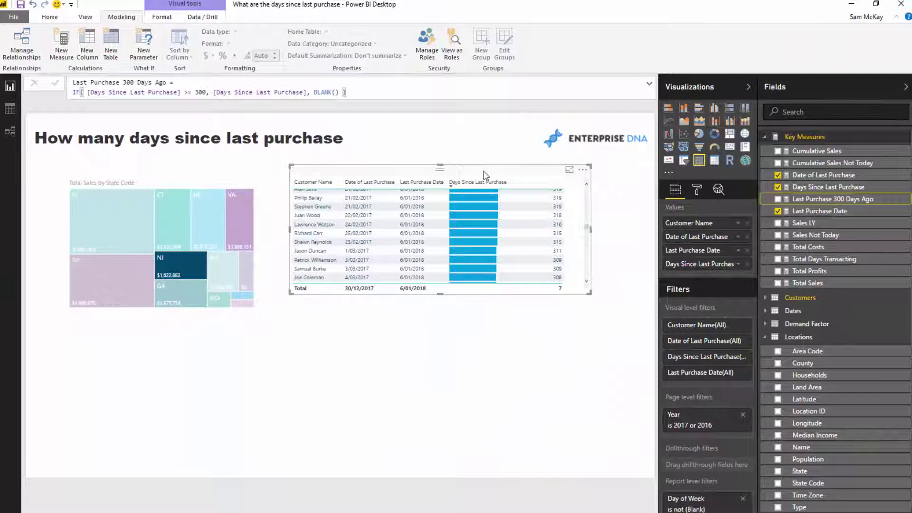
{"action": "key", "text": "ctrl+c"}
{"action": "key", "text": "ctrl+v"}
{"action": "left_click_drag", "start_coordinate": [484, 178], "coordinate": [470, 338]}
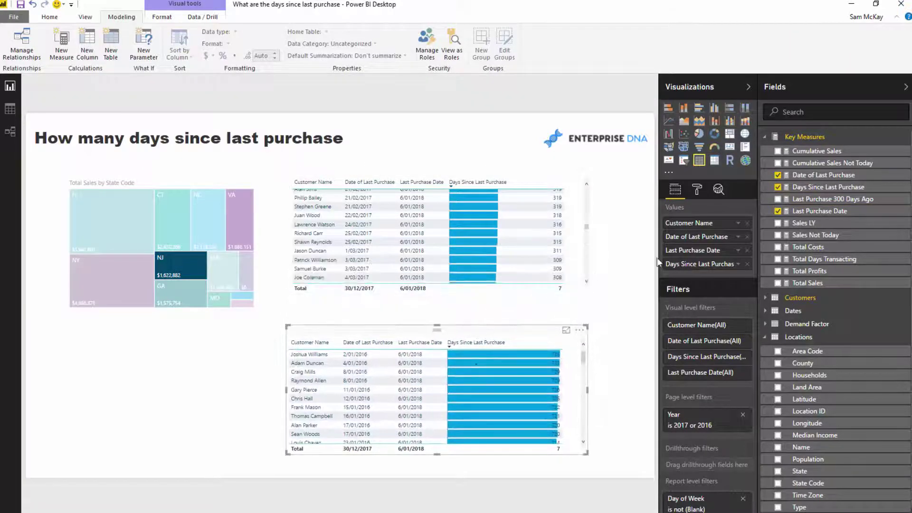
Step: Limit the copy to Customer Name and Last Purchase 300 Days Ago, sorted descending
{"action": "left_click_drag", "start_coordinate": [826, 198], "coordinate": [684, 237]}
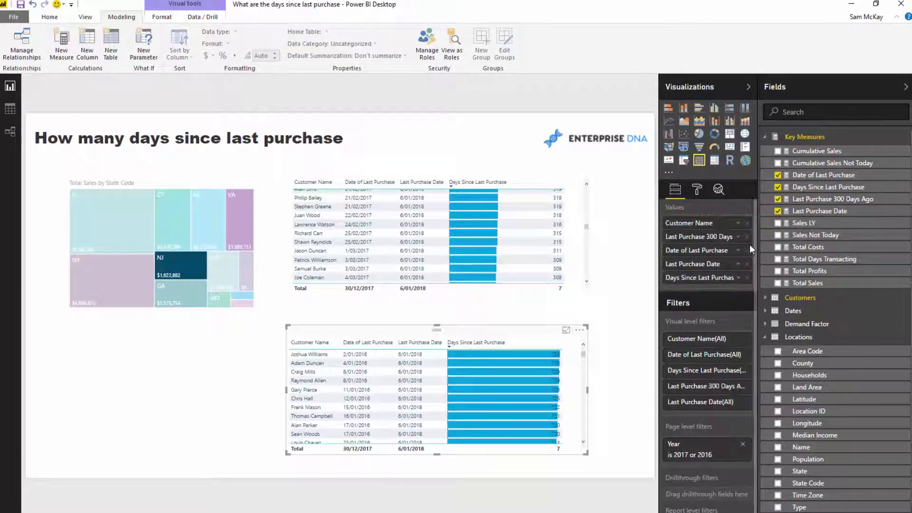
{"action": "left_click", "coordinate": [747, 250]}
{"action": "left_click", "coordinate": [747, 250]}
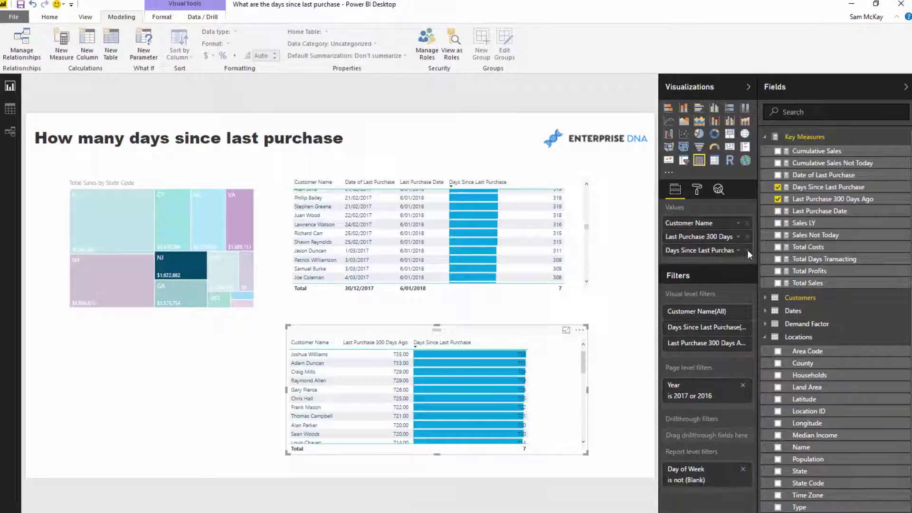
{"action": "left_click", "coordinate": [748, 249]}
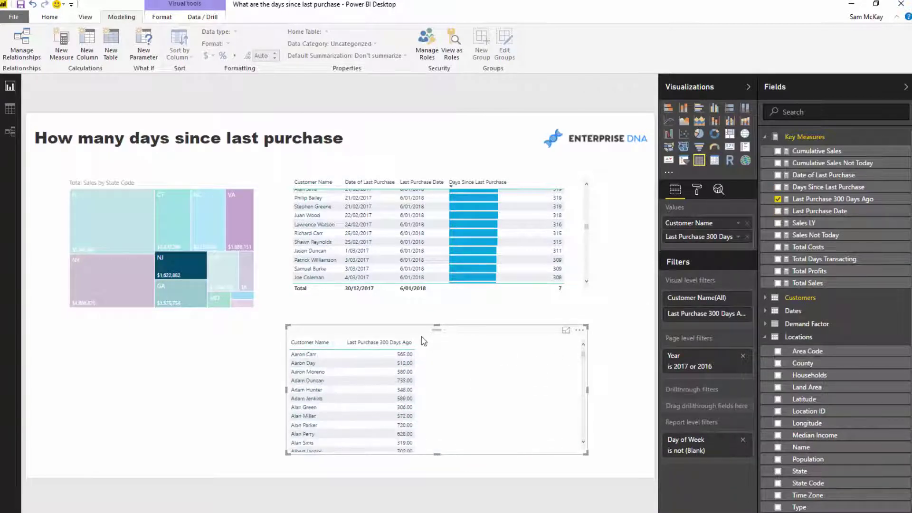
{"action": "left_click", "coordinate": [390, 341]}
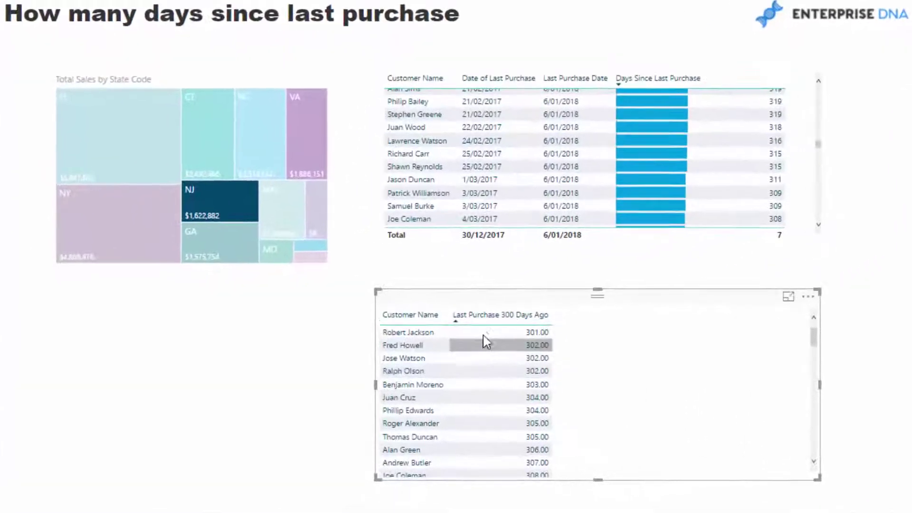
{"action": "scroll", "coordinate": [485, 341], "scroll_direction": "down", "scroll_amount": 10}
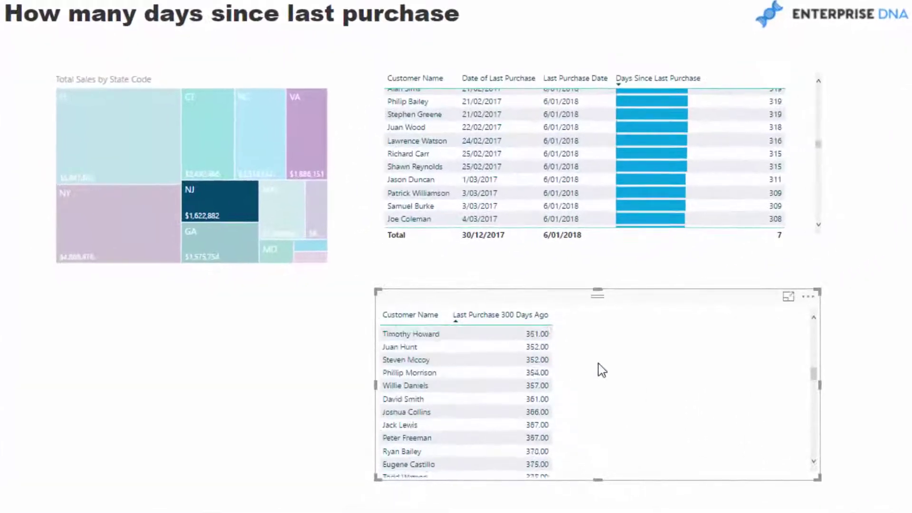
{"action": "left_click", "coordinate": [529, 321]}
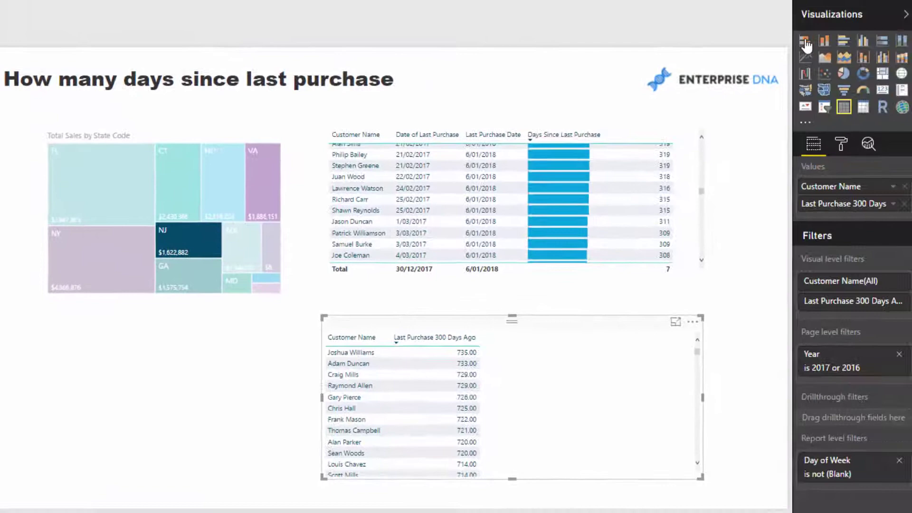
Step: Try the lower table as a sorted bar chart, then revert it to a table
{"action": "left_click", "coordinate": [806, 45]}
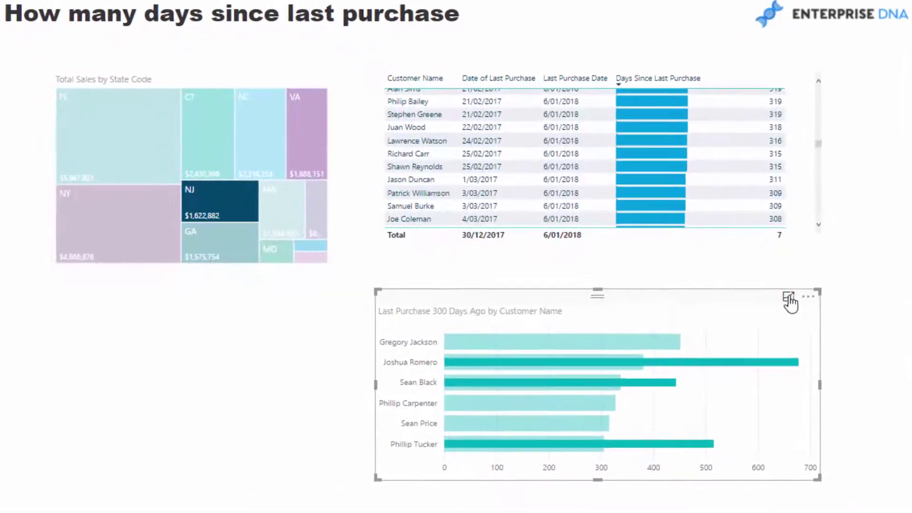
{"action": "left_click", "coordinate": [808, 296]}
{"action": "left_click", "coordinate": [886, 412]}
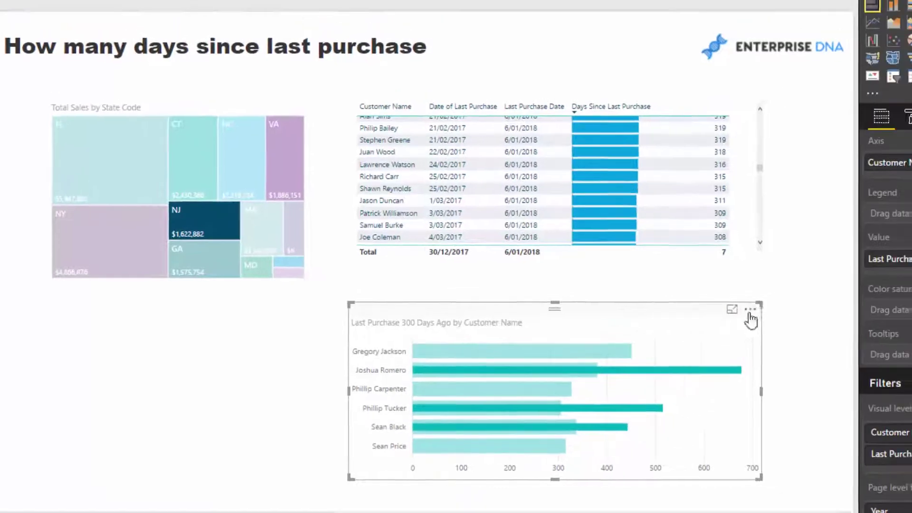
{"action": "left_click", "coordinate": [911, 76]}
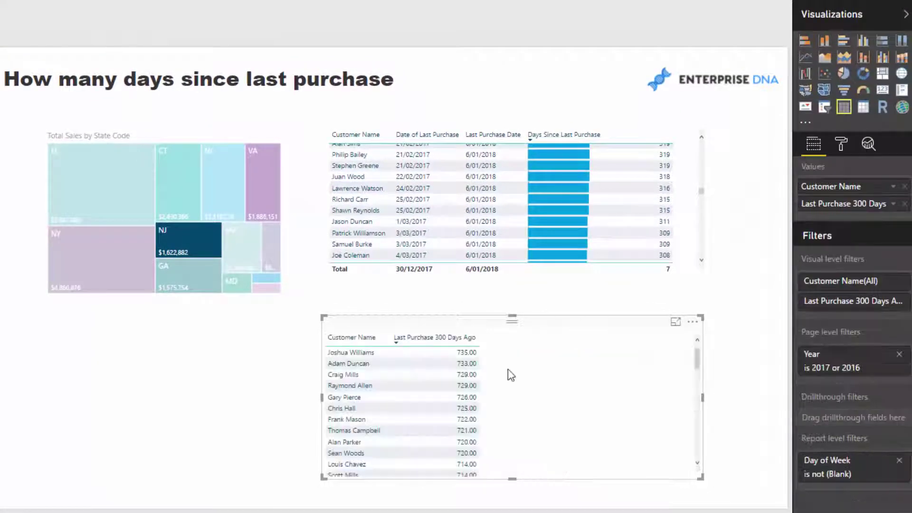
Step: Apply green data bars to the Last Purchase 300 Days Ago column
{"action": "left_click", "coordinate": [893, 203]}
{"action": "mouse_move", "coordinate": [900, 257]}
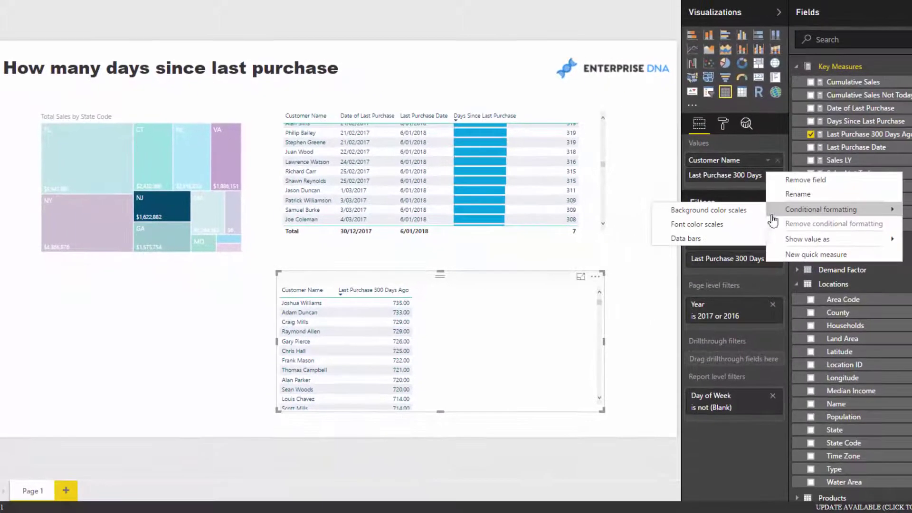
{"action": "left_click", "coordinate": [685, 238]}
{"action": "left_click", "coordinate": [376, 240]}
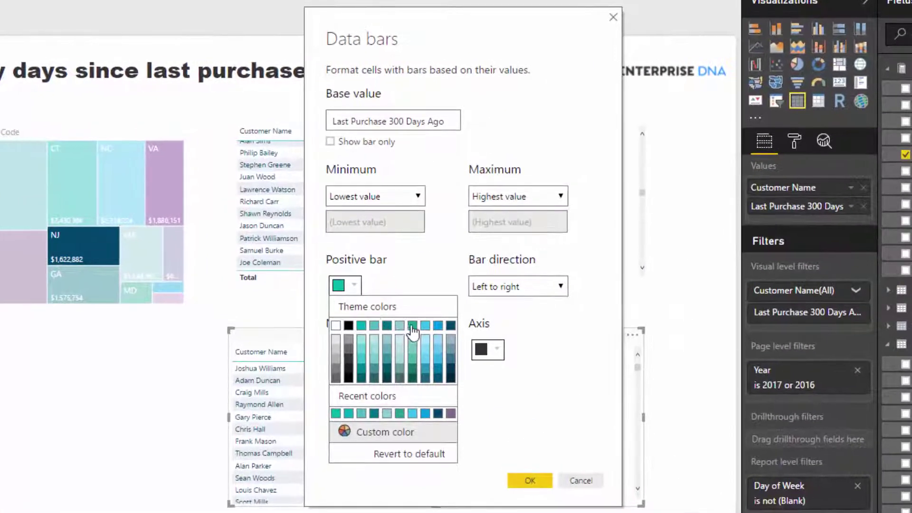
{"action": "left_click", "coordinate": [412, 327]}
{"action": "left_click", "coordinate": [522, 480]}
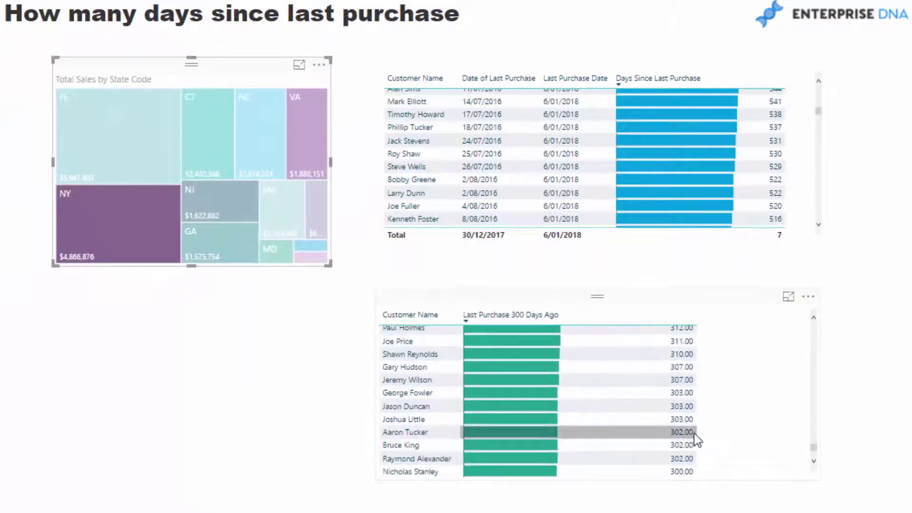
{"action": "scroll", "coordinate": [694, 427], "scroll_direction": "up", "scroll_amount": 15}
{"action": "scroll", "coordinate": [697, 435], "scroll_direction": "up", "scroll_amount": 5}
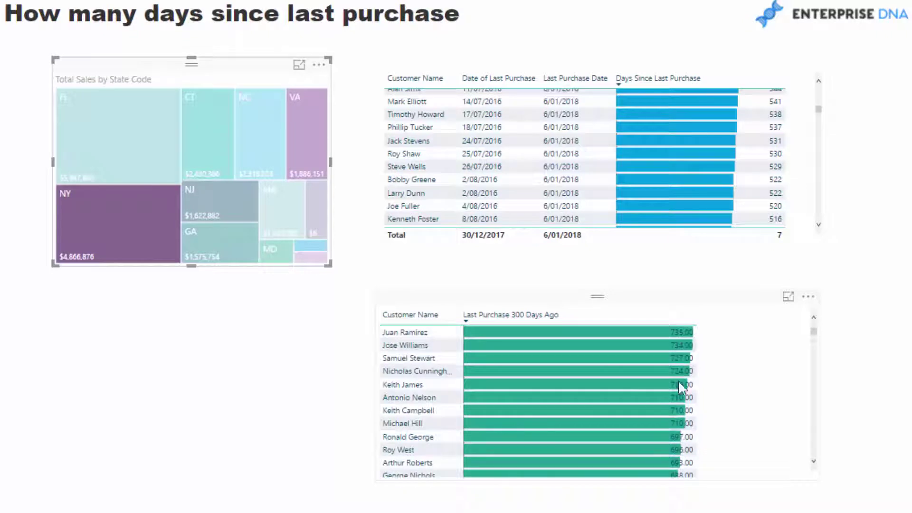
{"action": "left_click", "coordinate": [392, 299]}
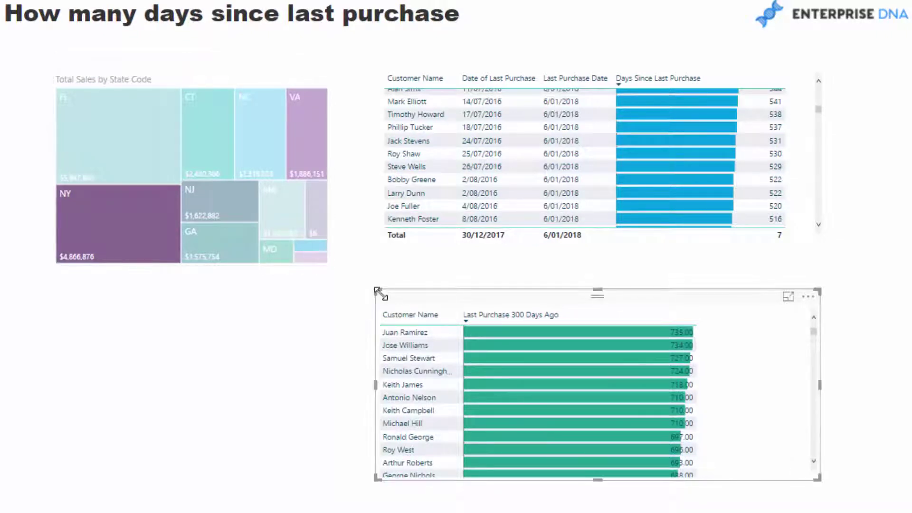